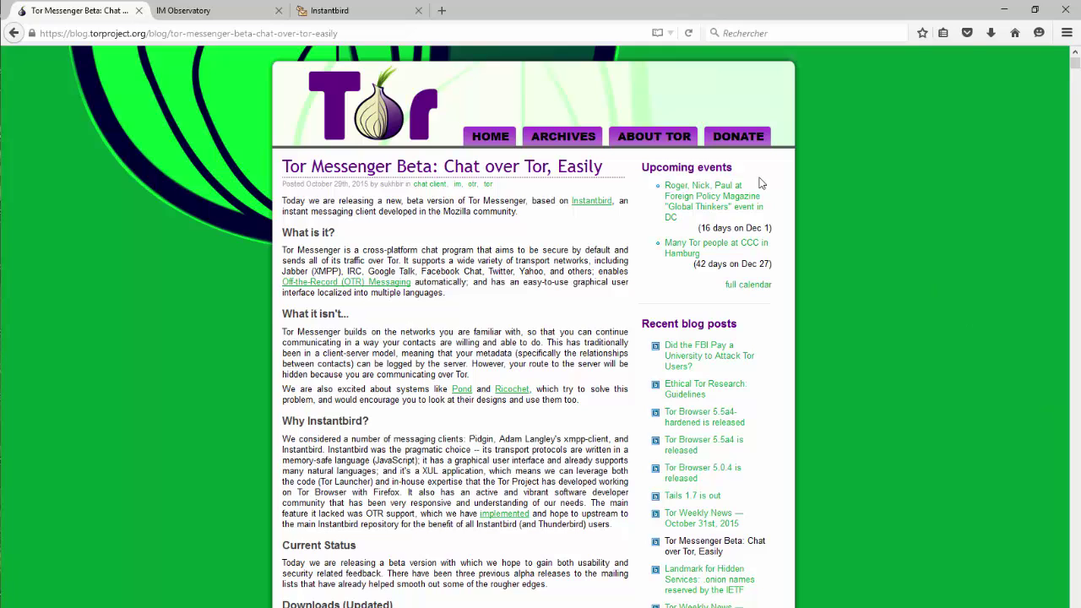
- Look over the Instantbird homepage and the Tor blog post, then bring up the IM Observatory site
click(329, 10)
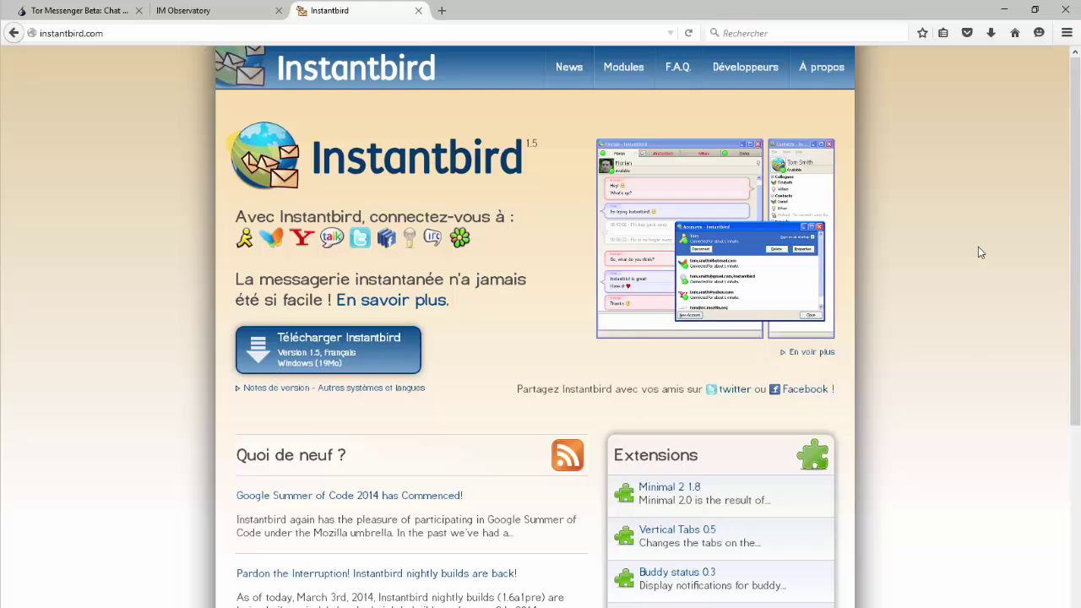
click(119, 10)
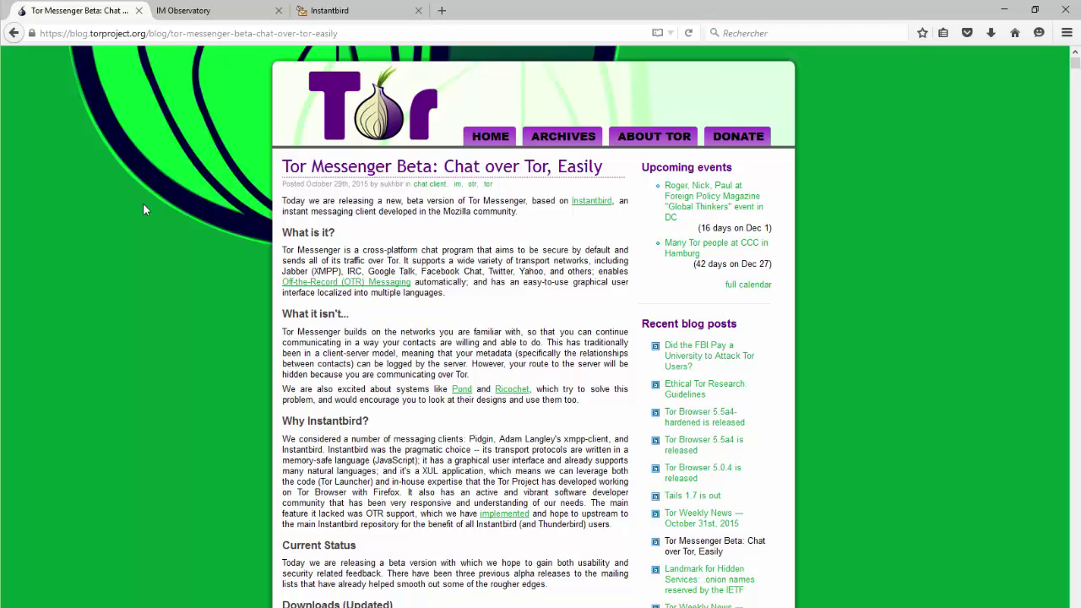
click(213, 20)
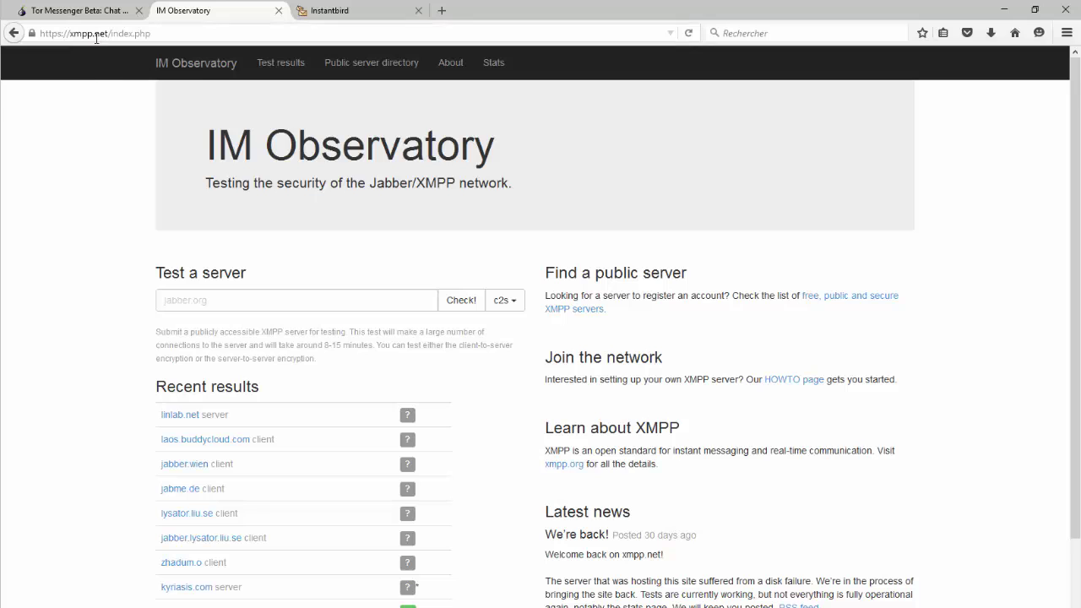
- Open the IM Observatory public XMPP server directory and scroll through the server list
click(383, 67)
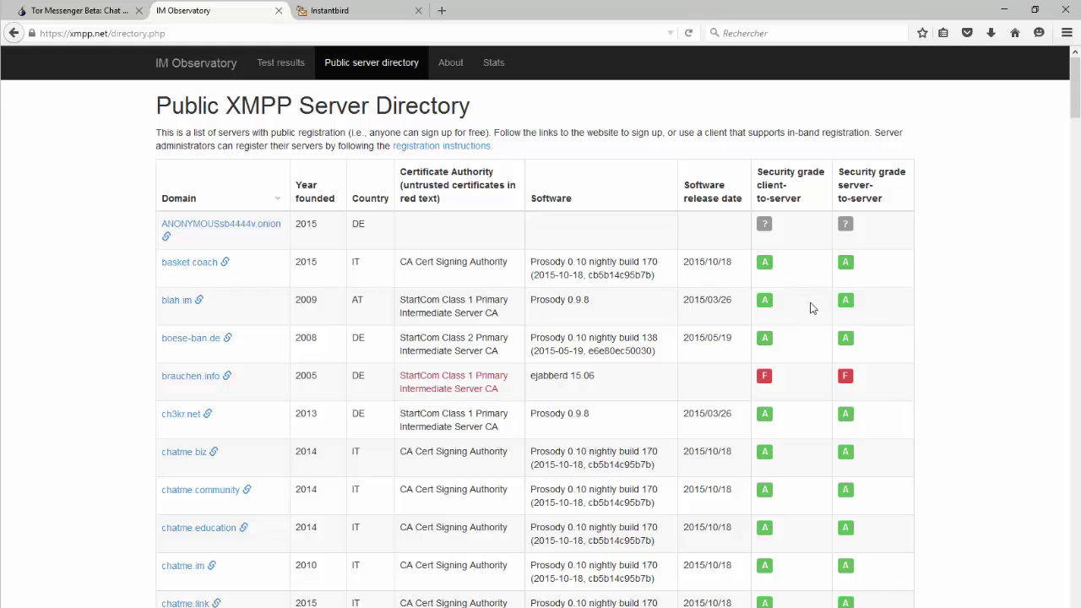
scroll(876, 344, down, 1)
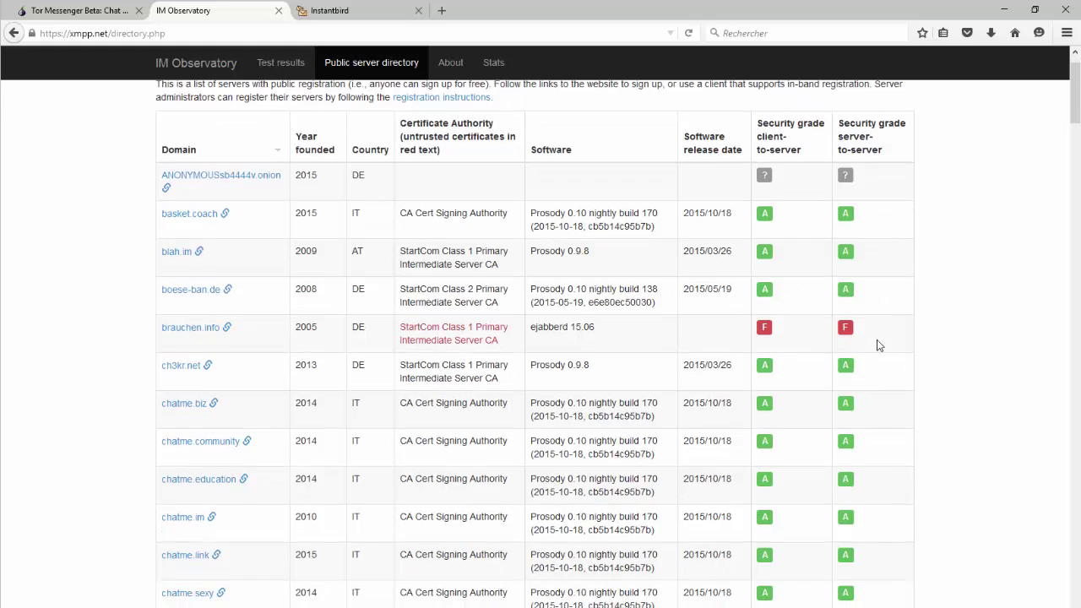
scroll(875, 345, down, 1)
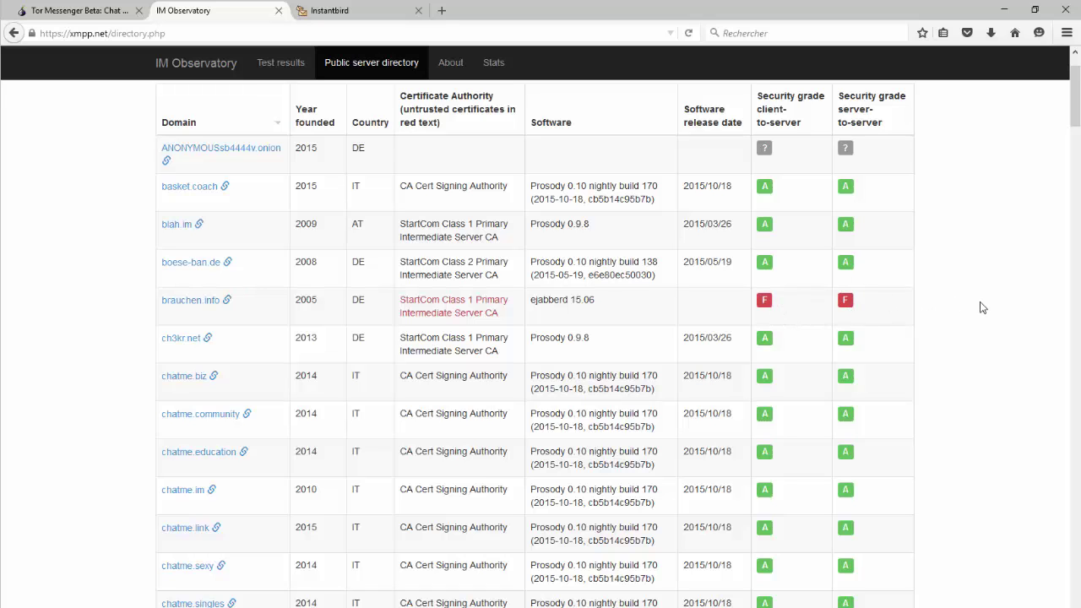
scroll(982, 309, down, 5)
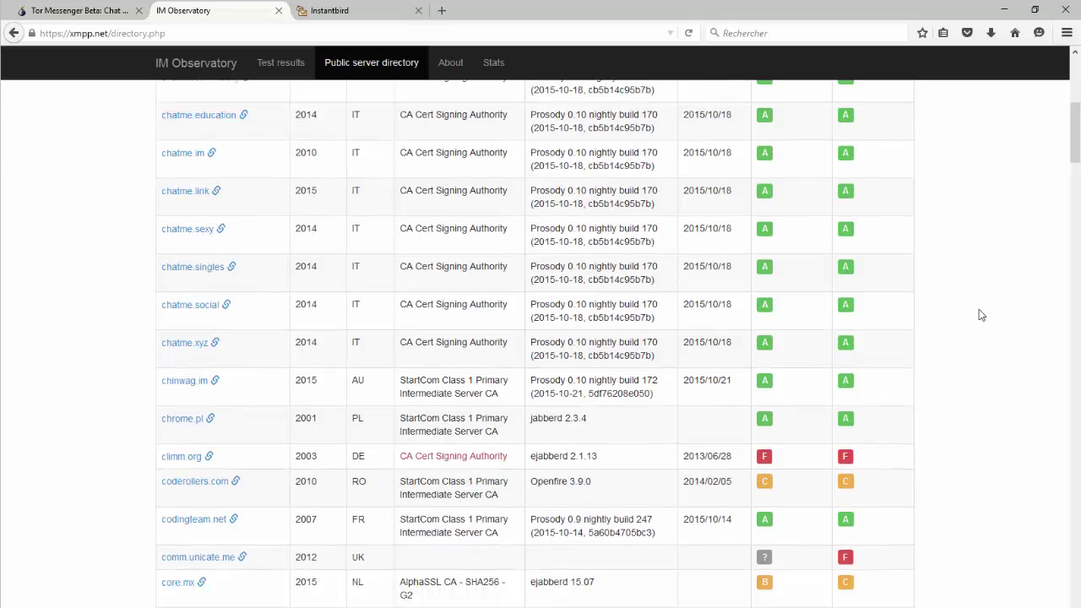
scroll(982, 315, down, 3)
scroll(941, 369, up, 10)
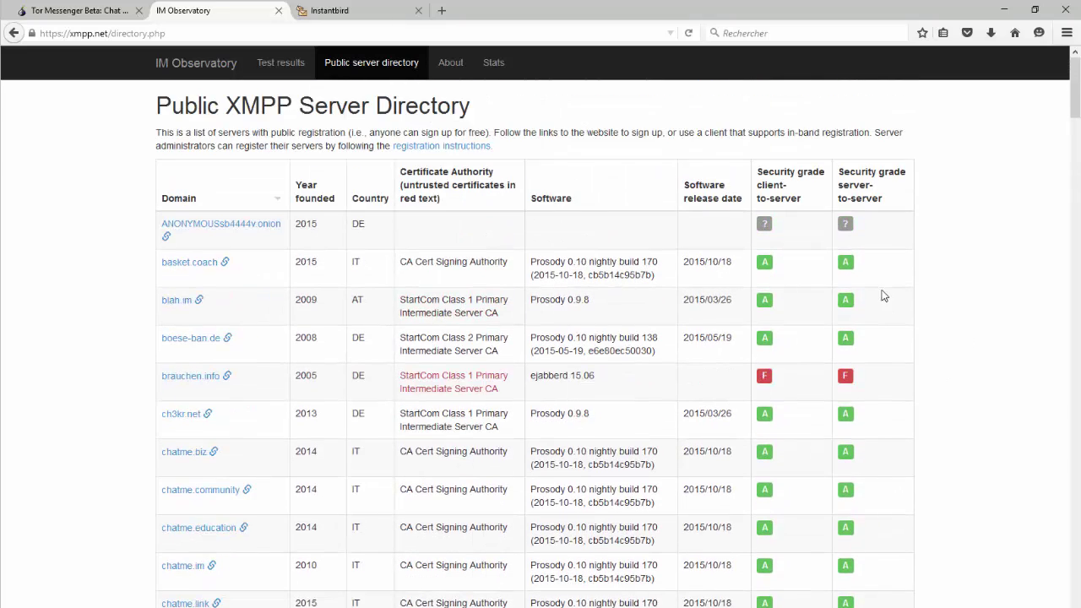
- Sort servers by client-to-server security grade and open the jappix.com service site
click(780, 207)
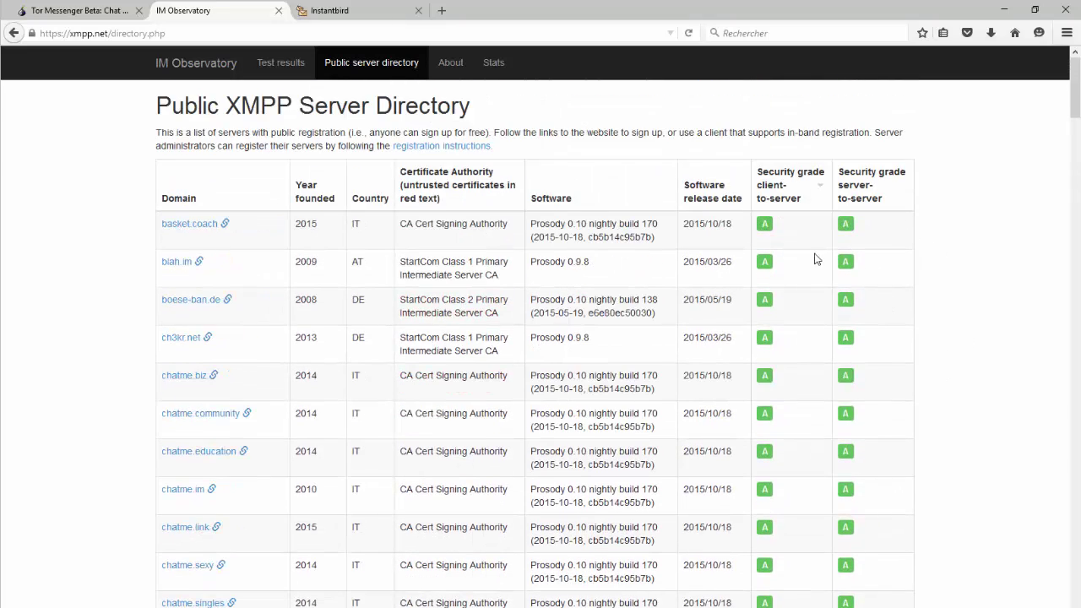
scroll(429, 377, down, 5)
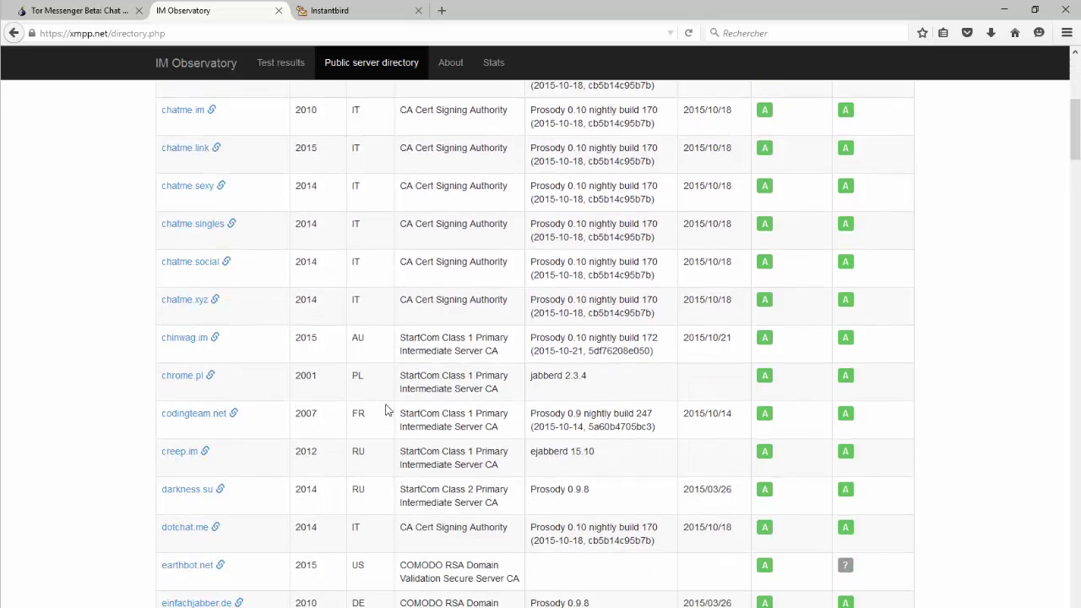
scroll(387, 409, down, 2)
scroll(387, 409, down, 3)
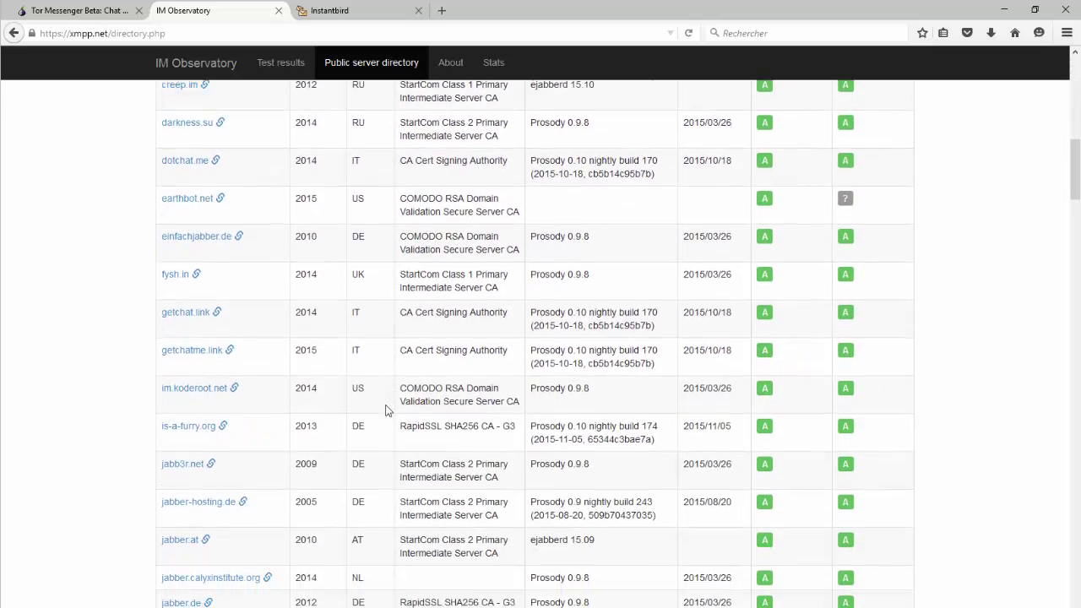
scroll(387, 409, down, 2)
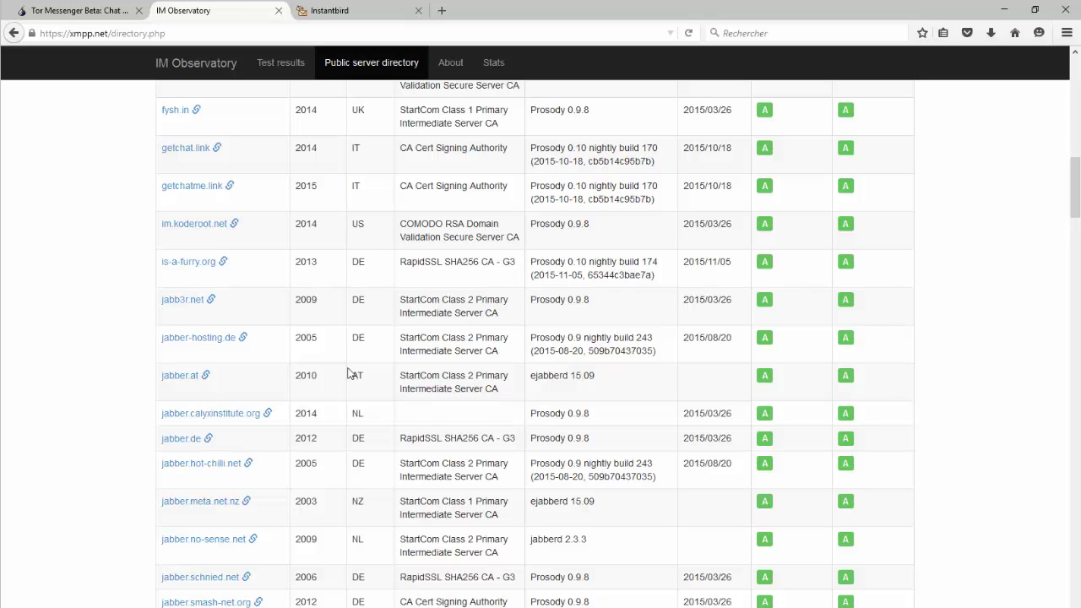
scroll(348, 372, down, 1)
scroll(349, 371, down, 3)
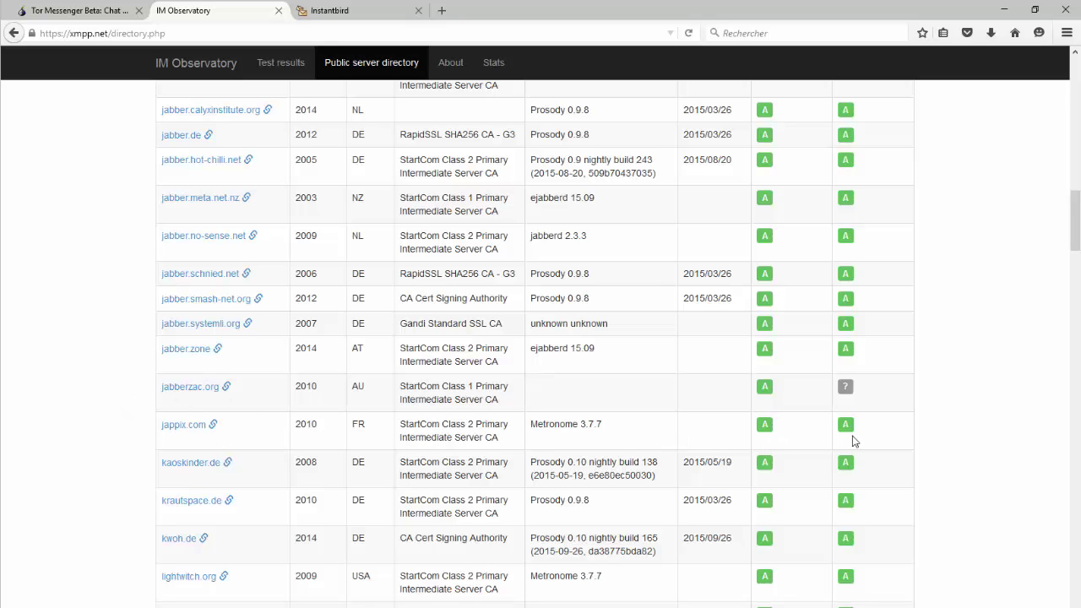
click(185, 426)
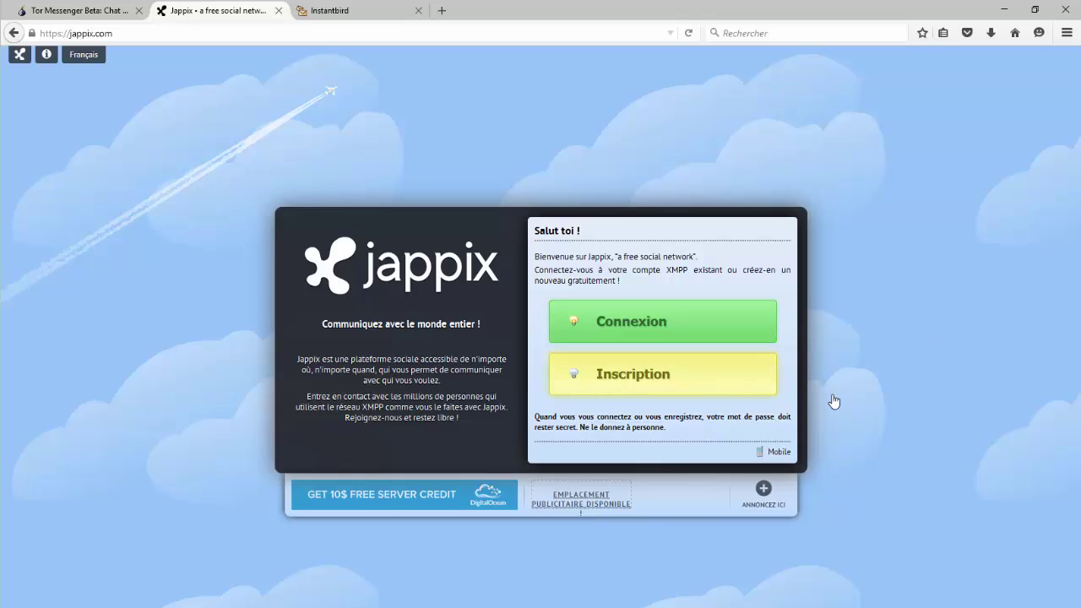
- Start registering a new Jappix account with the Inscription button
click(633, 389)
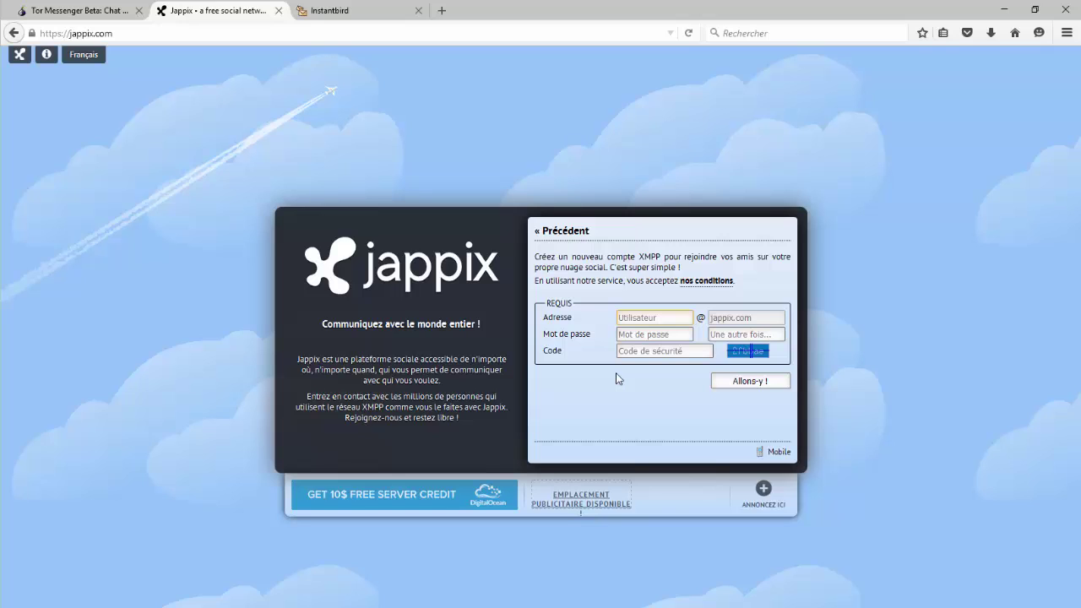
- Enter the new account's username, password and password confirmation in the Jappix form
text(paflegeek)
click(669, 337)
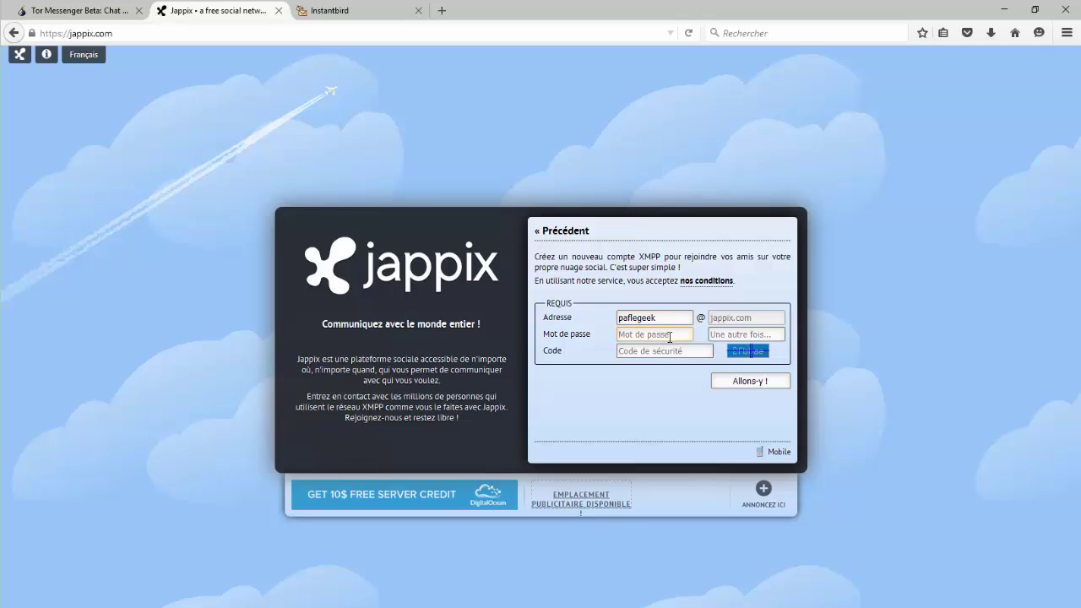
text(•••)
key(BackSpace)
key(BackSpace)
key(BackSpace)
text(•••••••••••••••)
key(Tab)
text(••••••••)
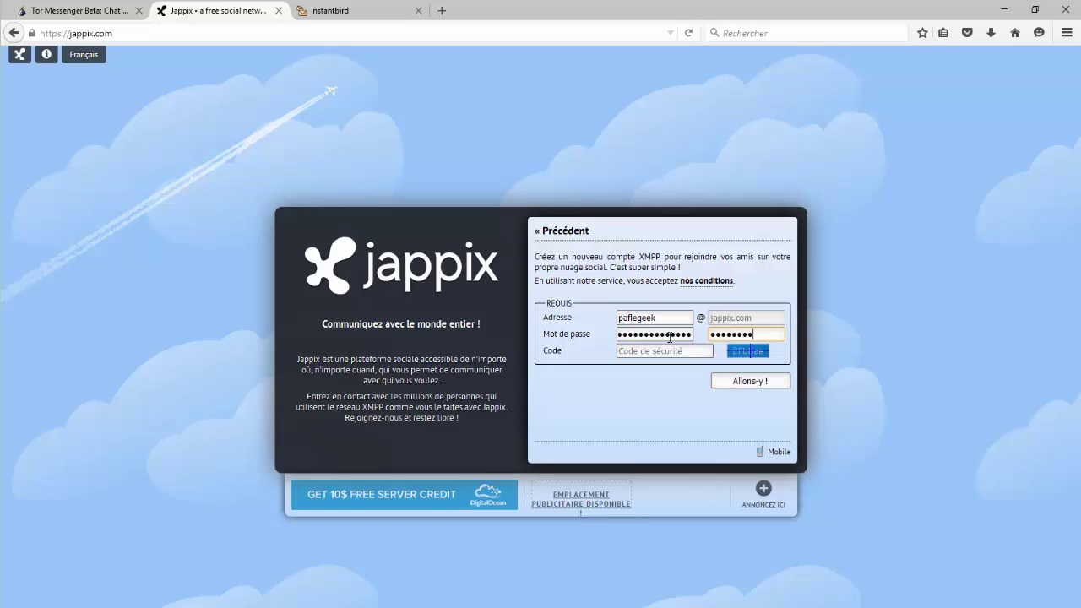
text(••••••)
- Enter the security code, submit the registration, and return to the Tor Messenger blog post
click(674, 351)
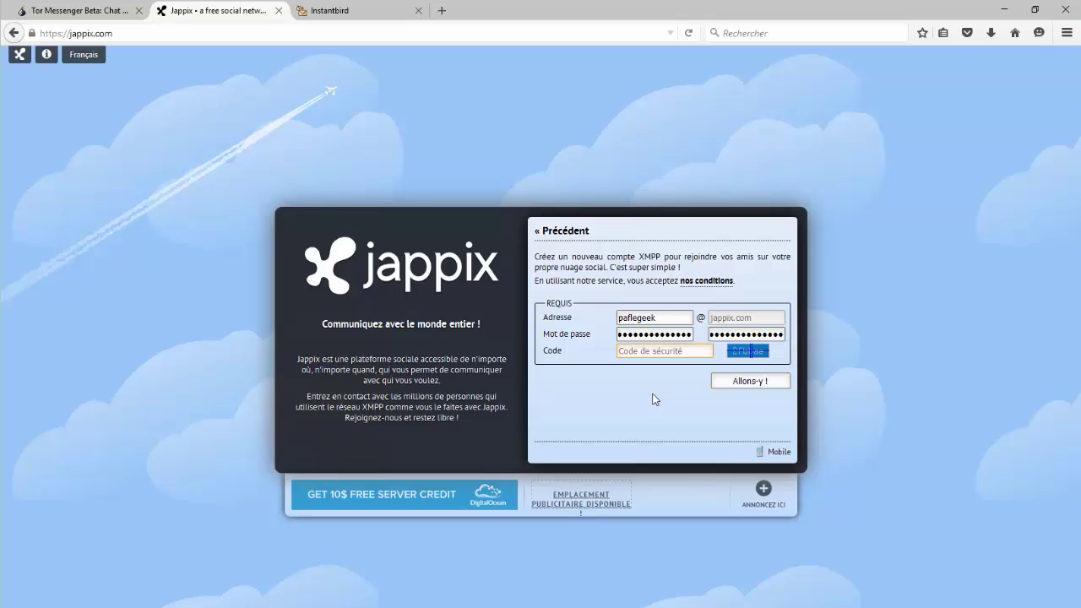
text(2fbbae)
click(740, 385)
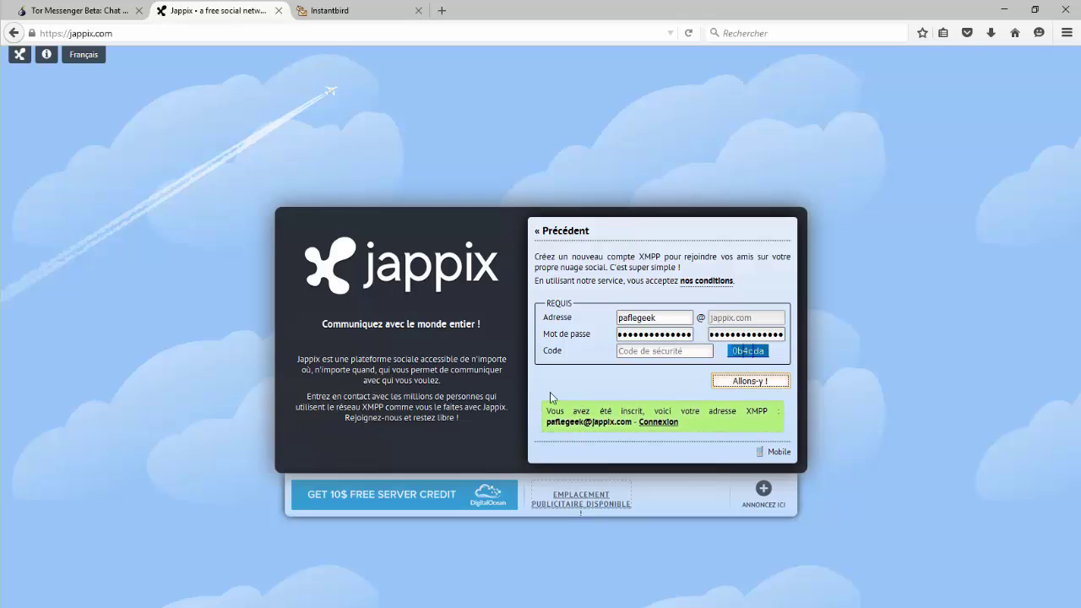
click(81, 10)
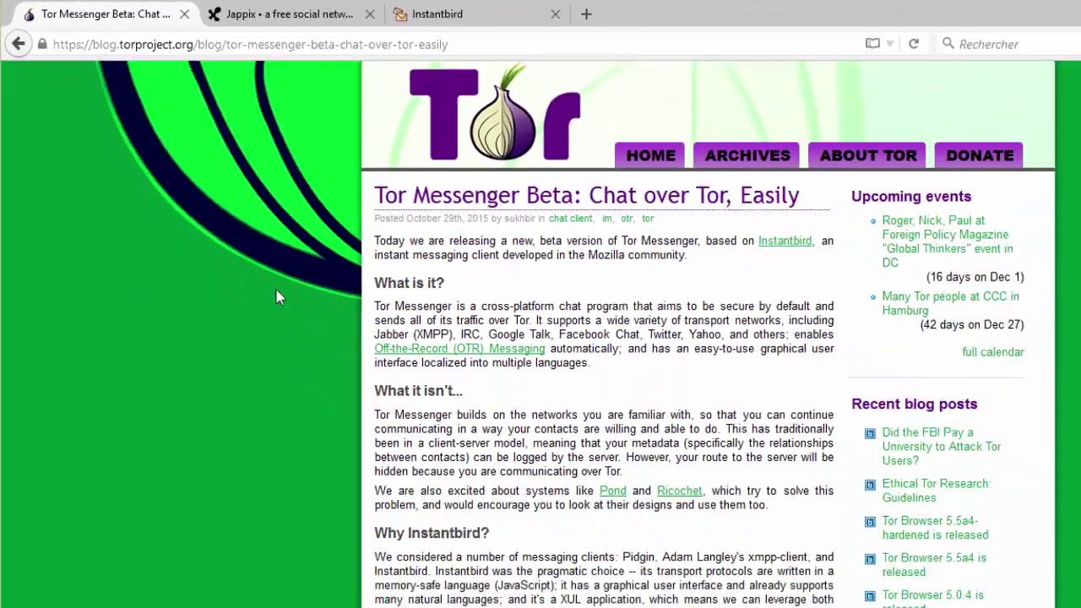
- Save the Windows installer tormessenger-install-0.1.0b3_en-US.exe from the blog's Downloads section
scroll(554, 591, down, 8)
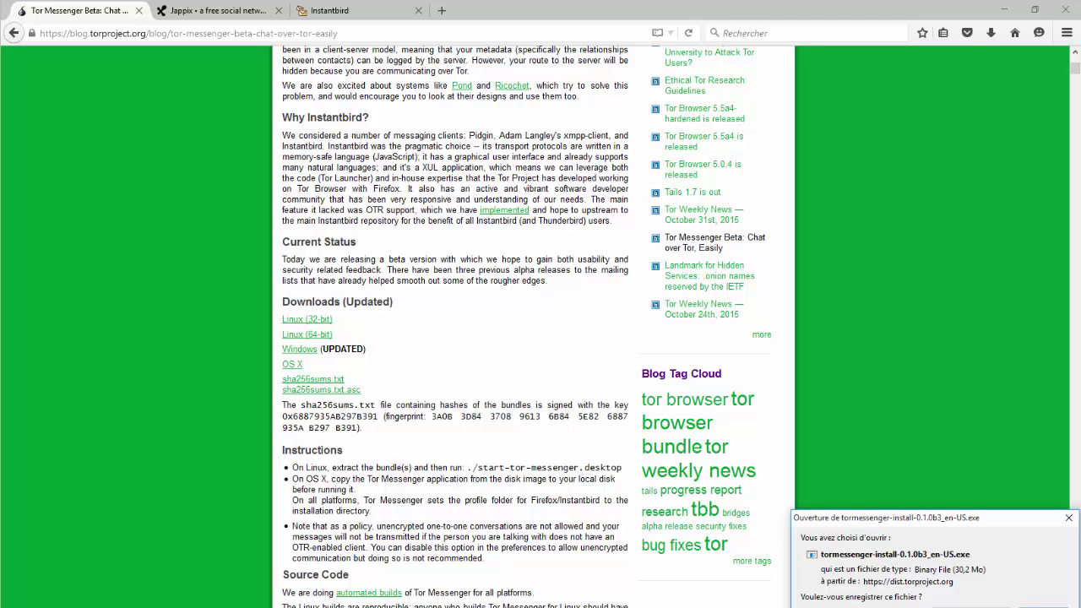
key(Return)
- Launch the downloaded Tor Messenger installer from the desktop, keeping French as installer language
click(1002, 11)
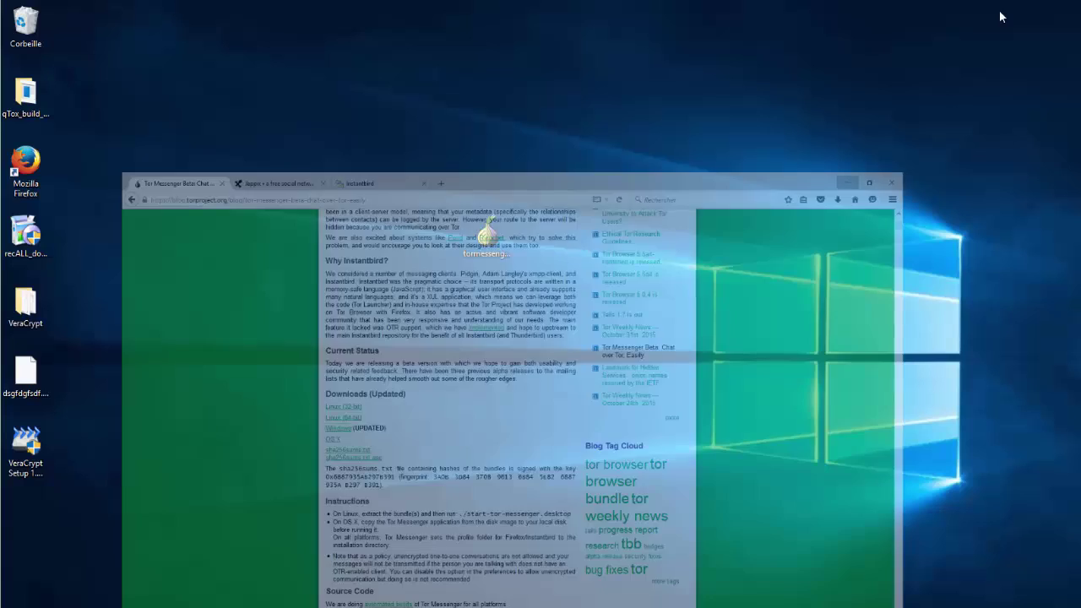
click(488, 239)
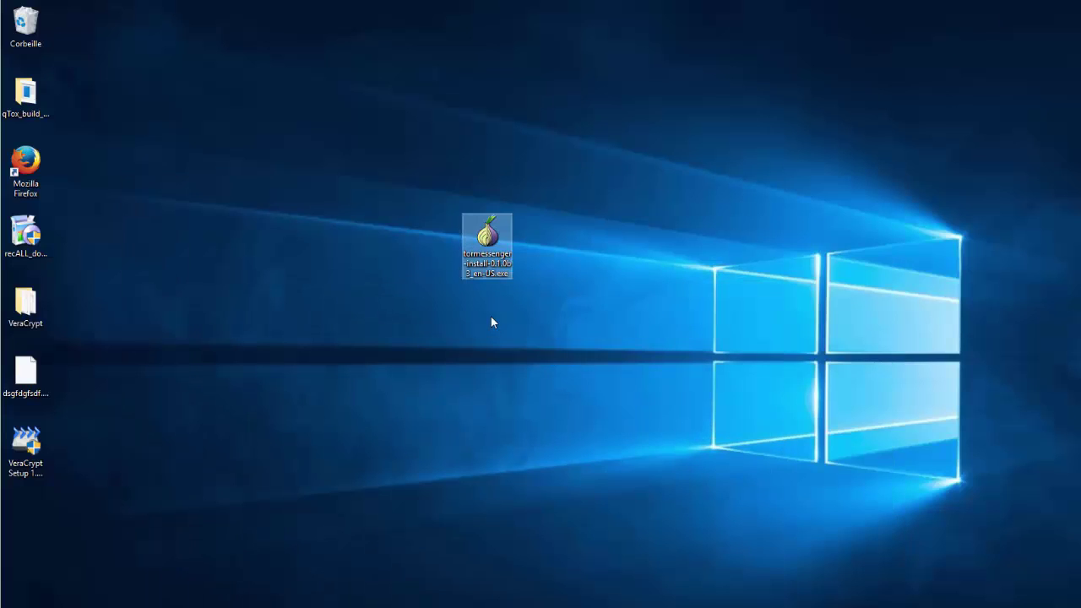
double_click(501, 238)
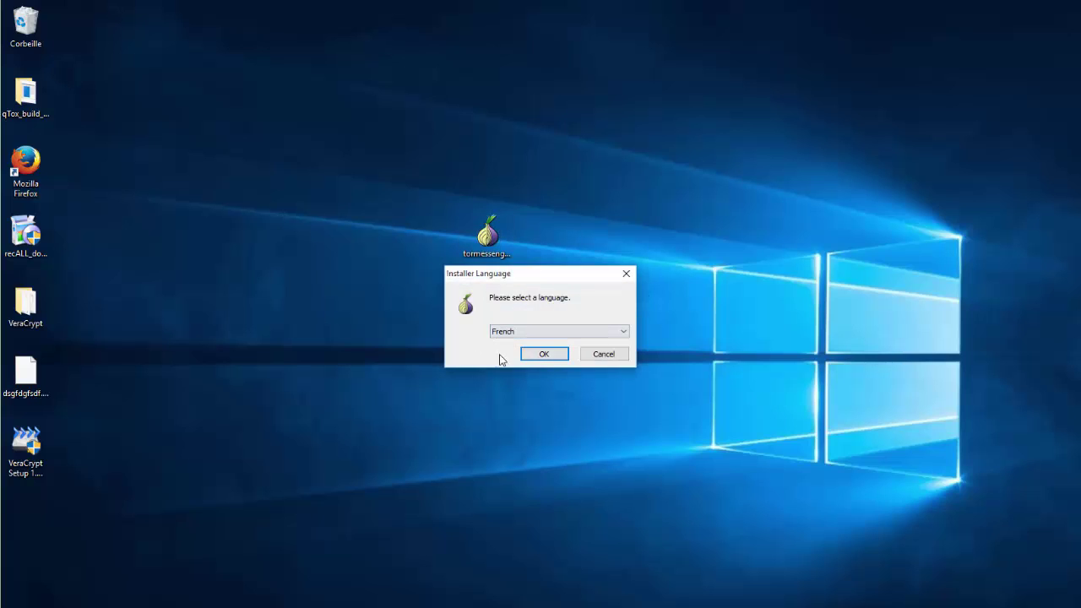
click(553, 359)
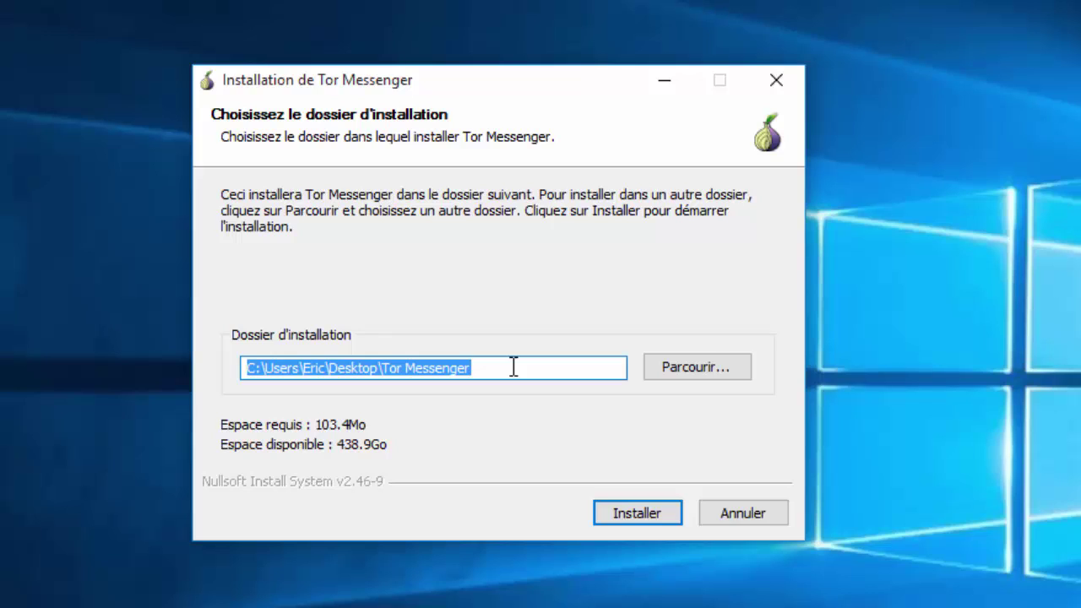
- Install Tor Messenger into the proposed Desktop folder, launch it, and connect directly to Tor
click(623, 519)
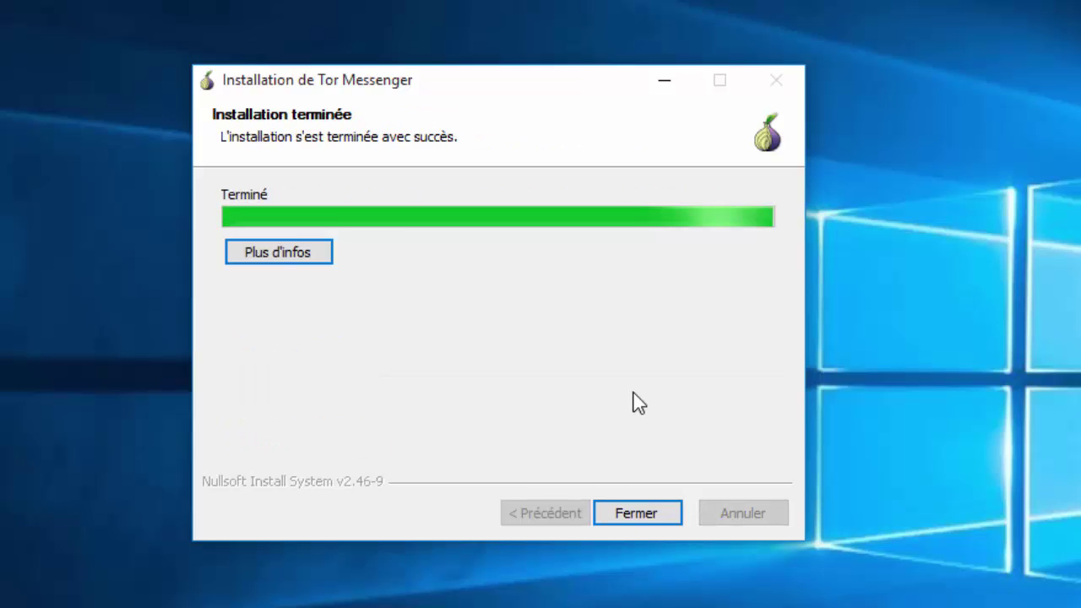
click(644, 512)
click(638, 513)
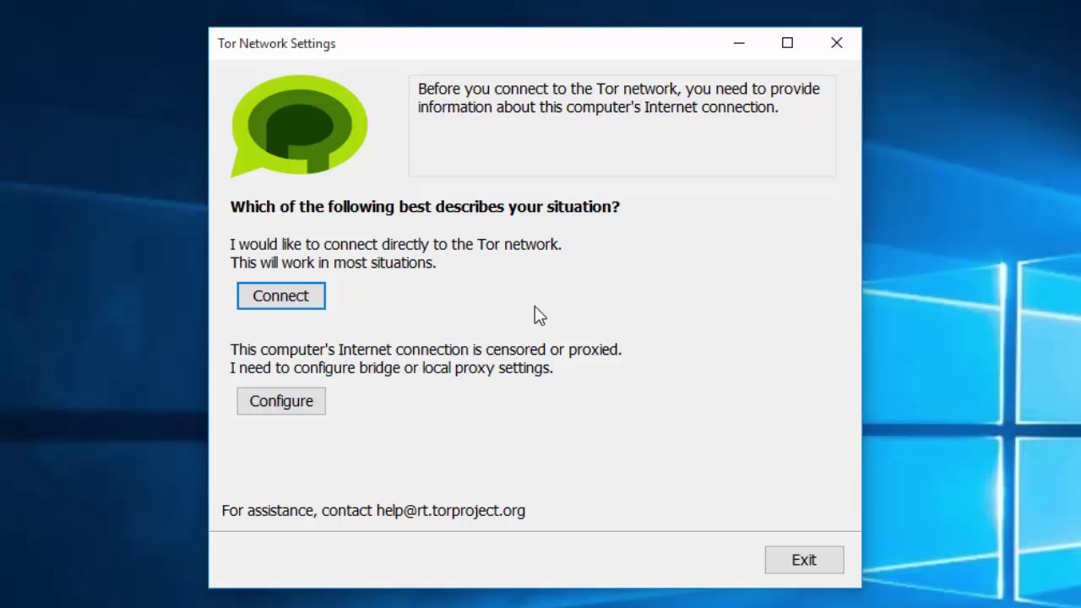
click(311, 302)
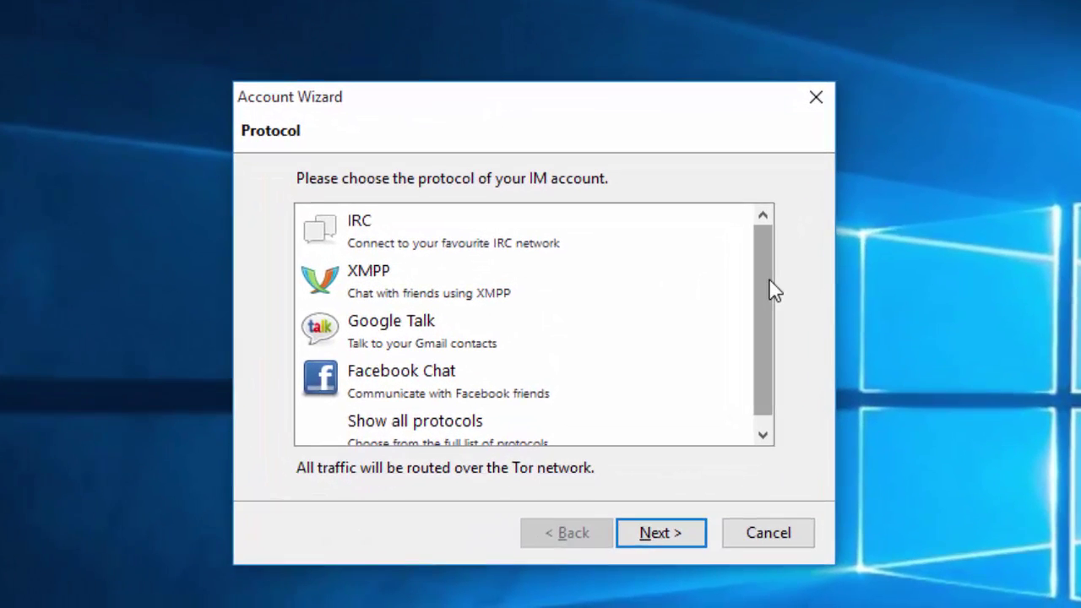
- Choose XMPP in the Account Wizard and enter the username with domain jappix.com
mouse_move(776, 287)
mouse_down()
mouse_move(775, 357)
mouse_move(769, 271)
mouse_up()
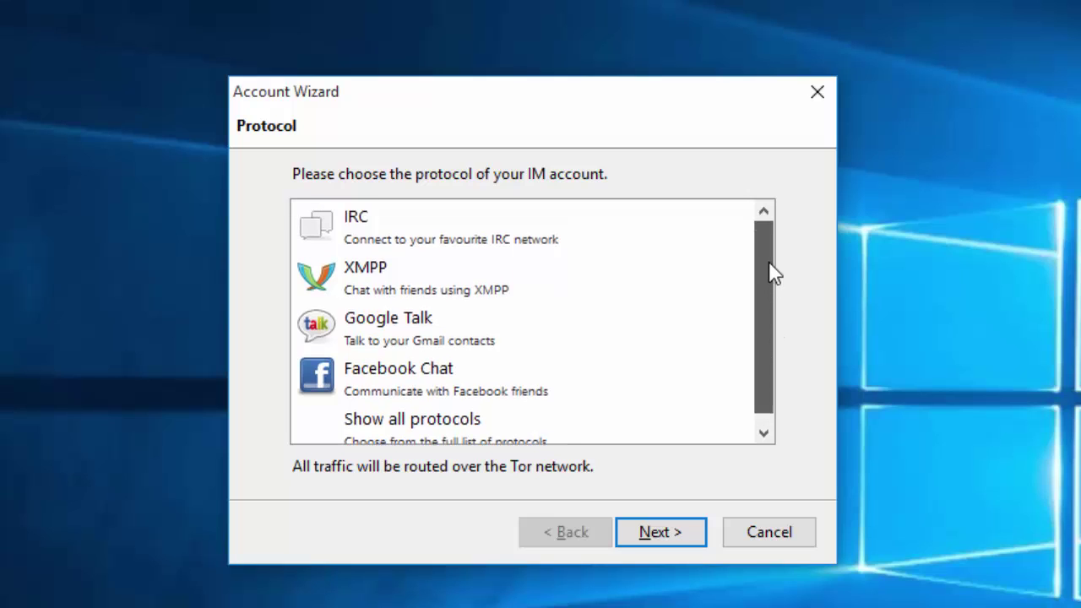
click(430, 282)
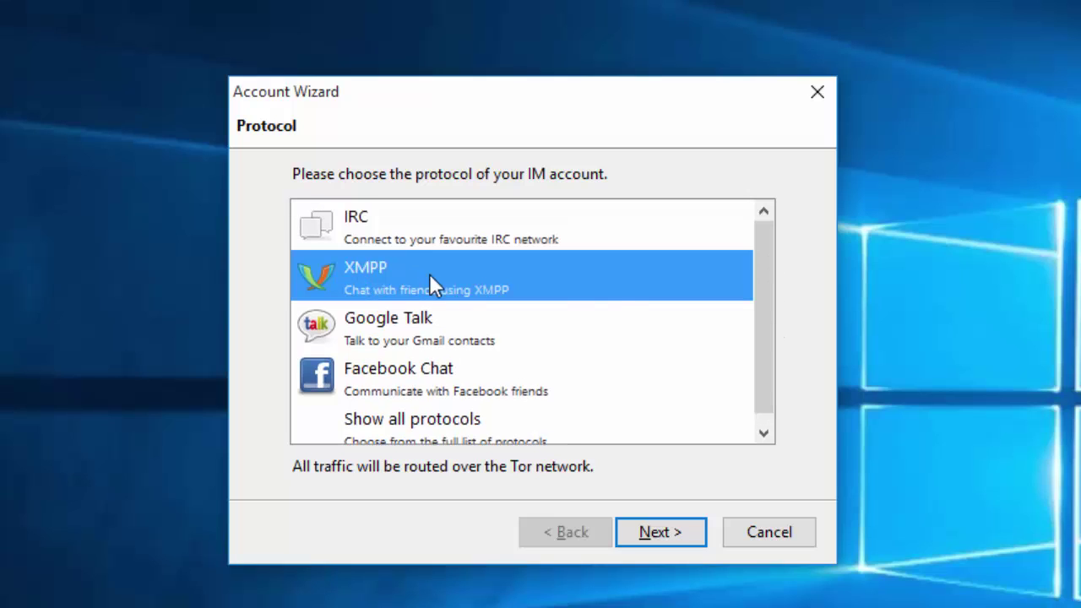
click(657, 534)
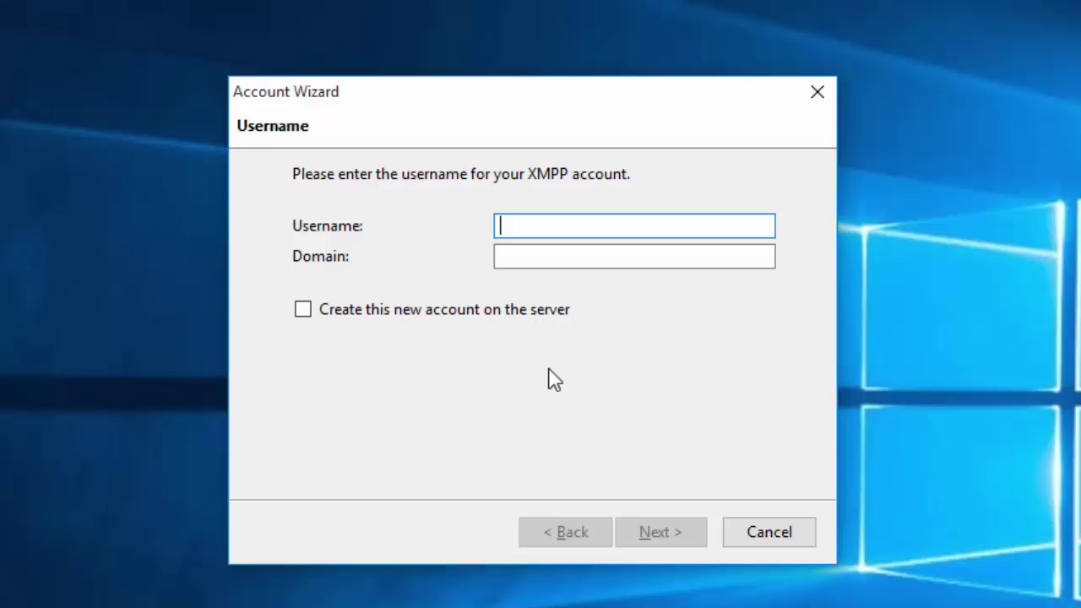
text(pafle)
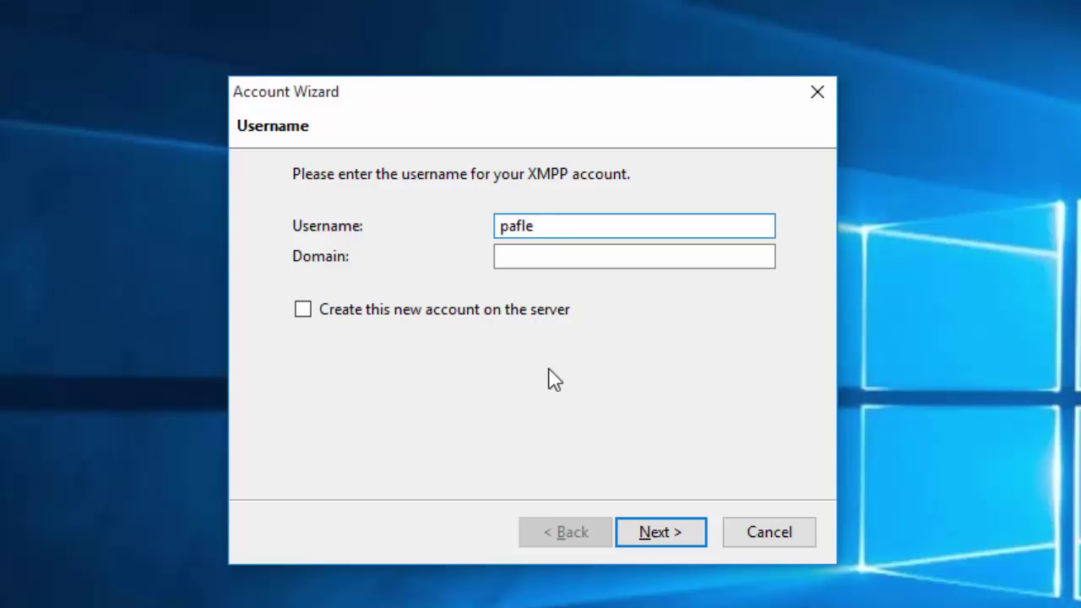
text(geek)
key(Tab)
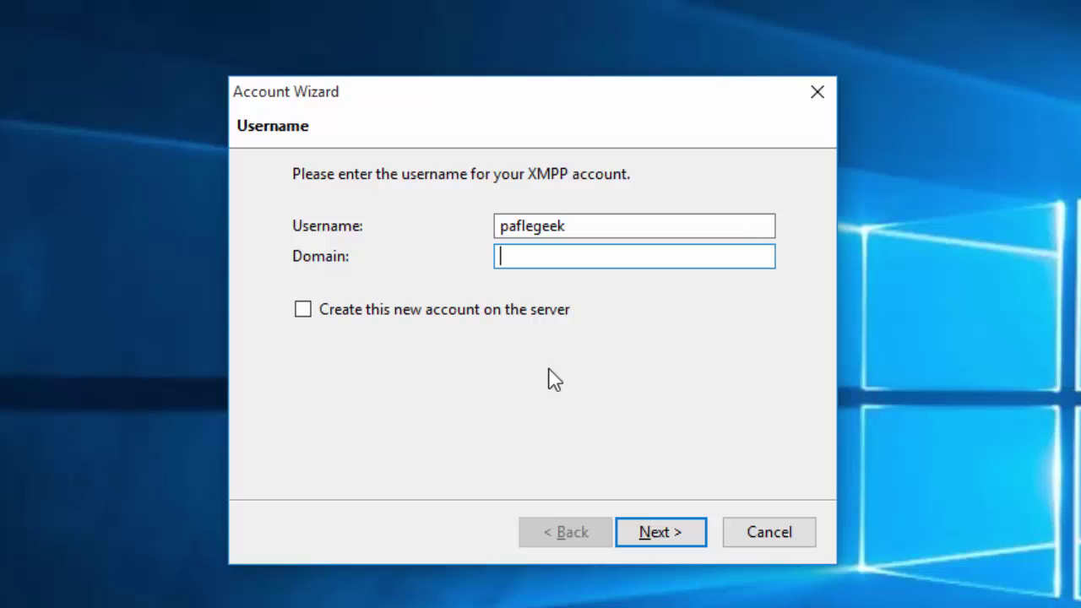
text(jappix.com)
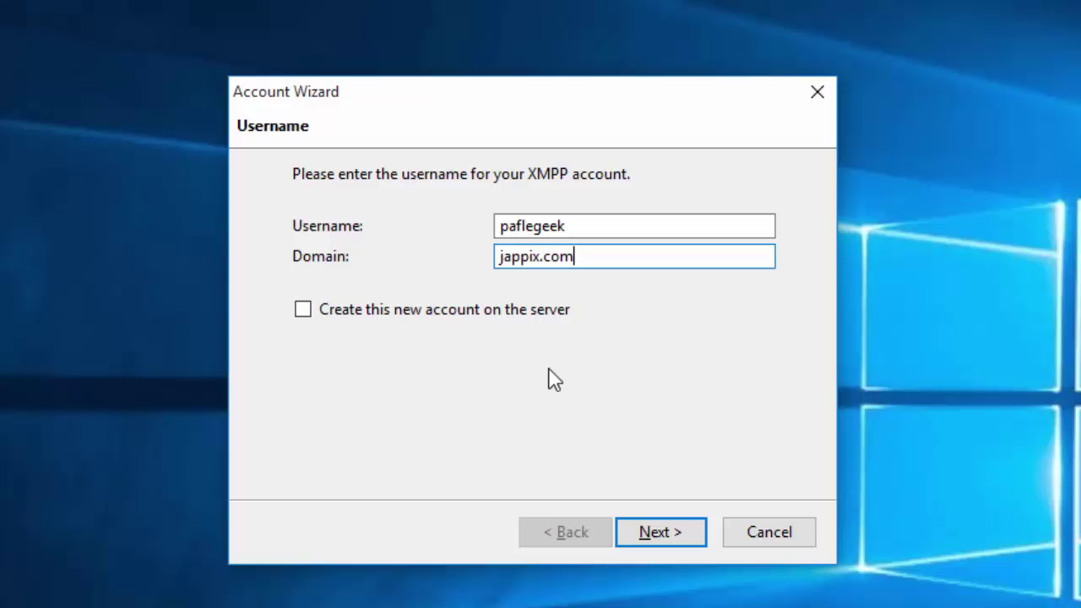
key(Return)
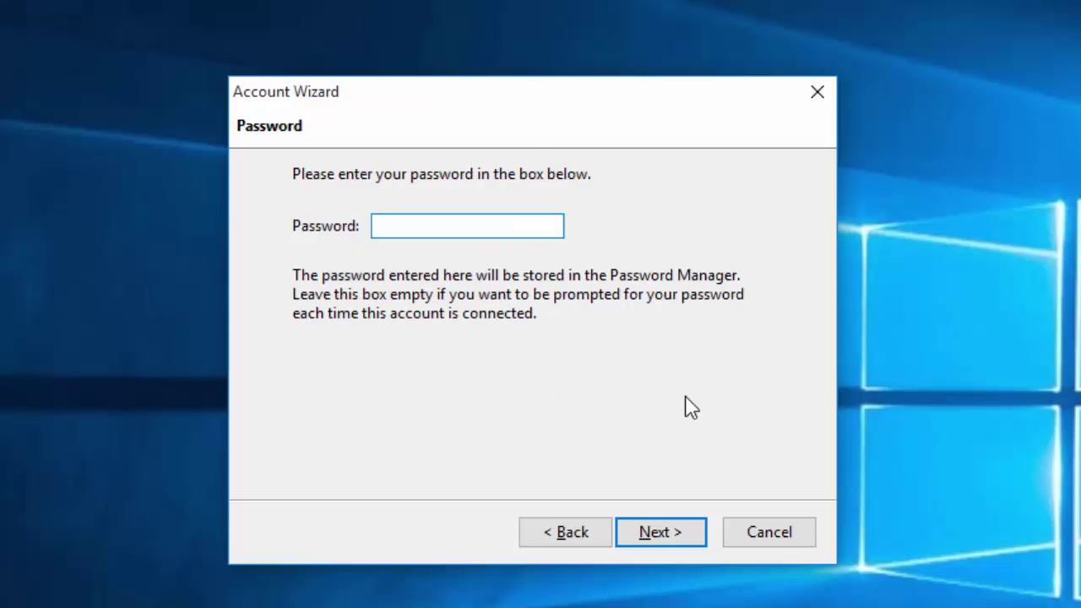
- Enter the account password and an alias, then finish the wizard to create the account
text(password123456)
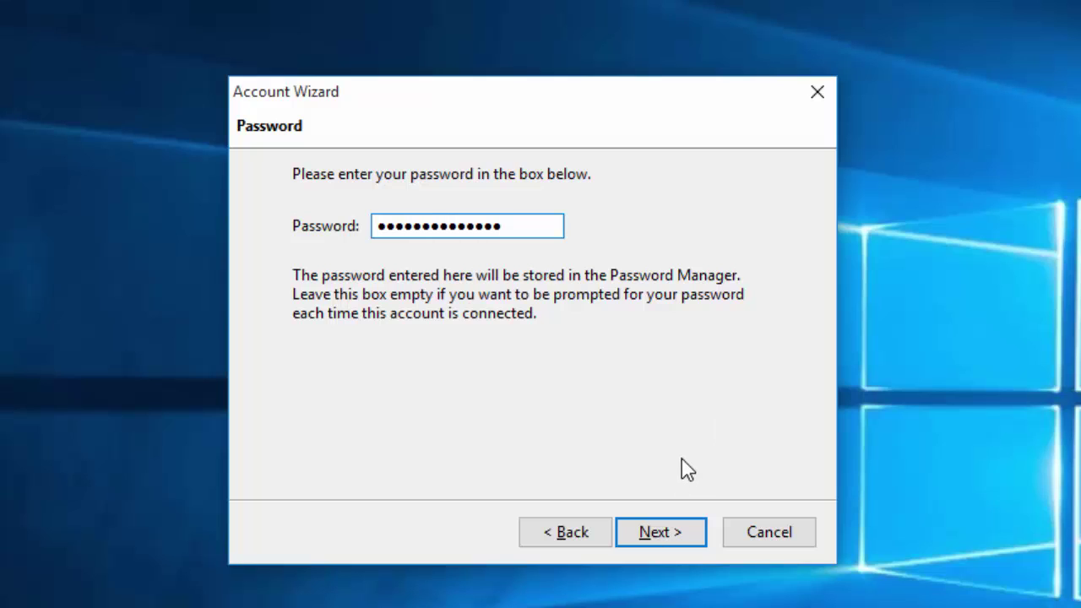
key(Return)
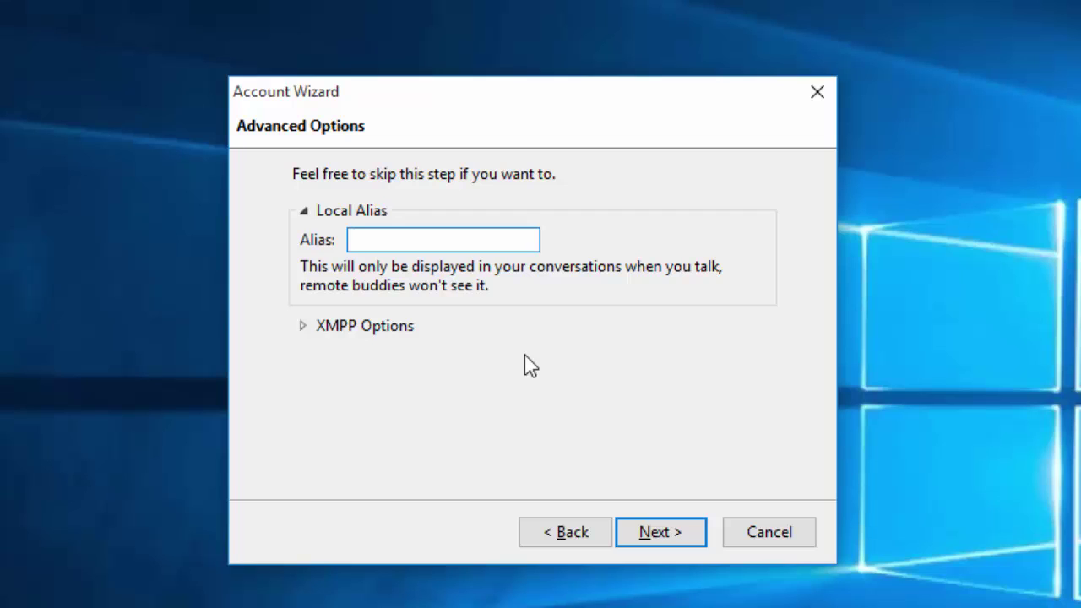
text(Paf)
click(668, 536)
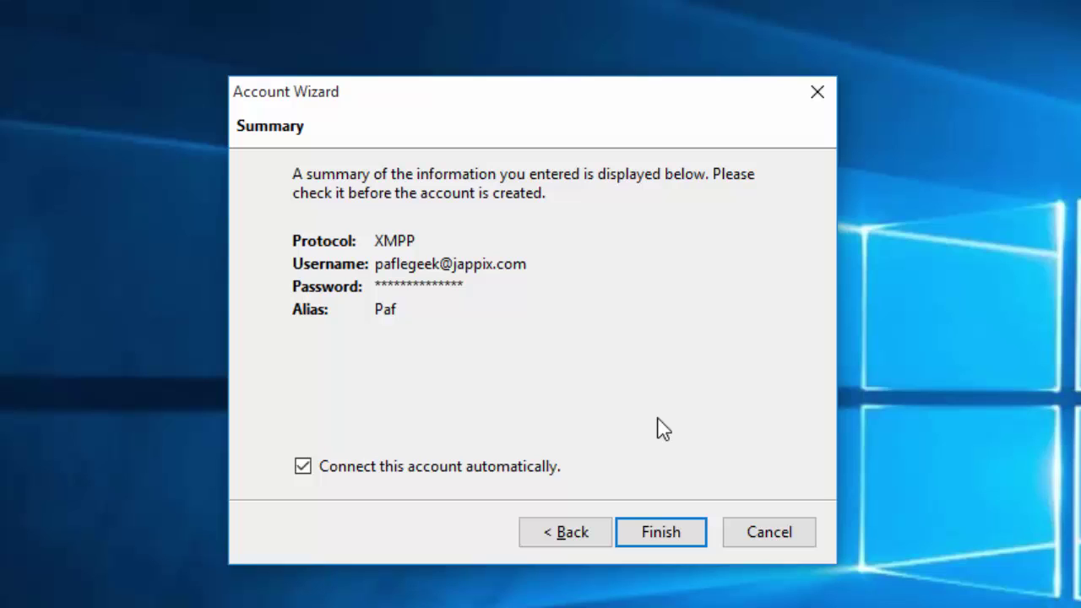
click(675, 531)
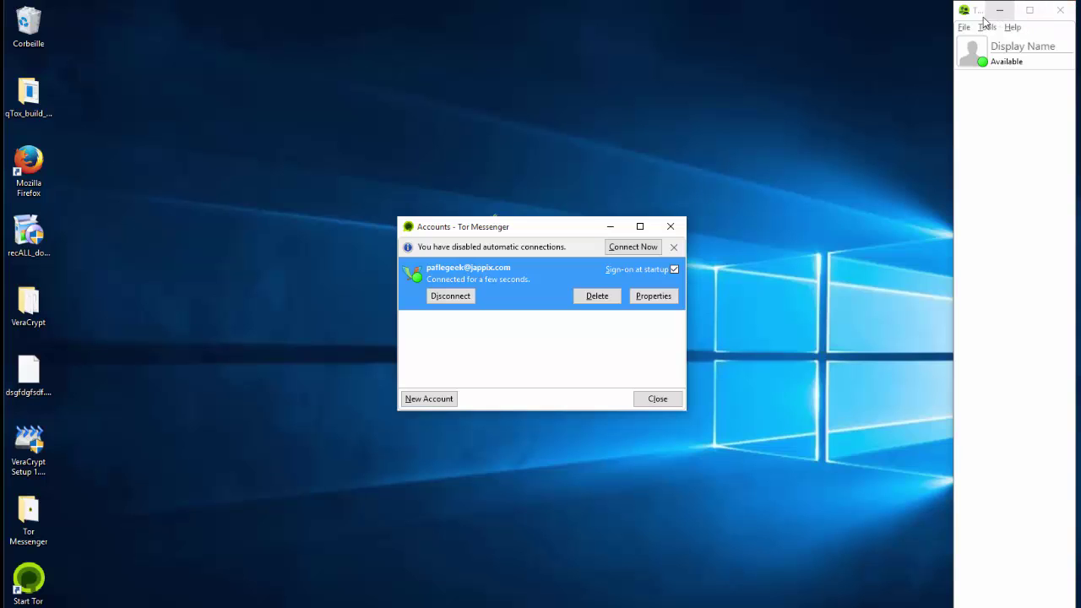
- Move the contact list window left of centre and widen it beside the Accounts window
drag(983, 18, 582, 38)
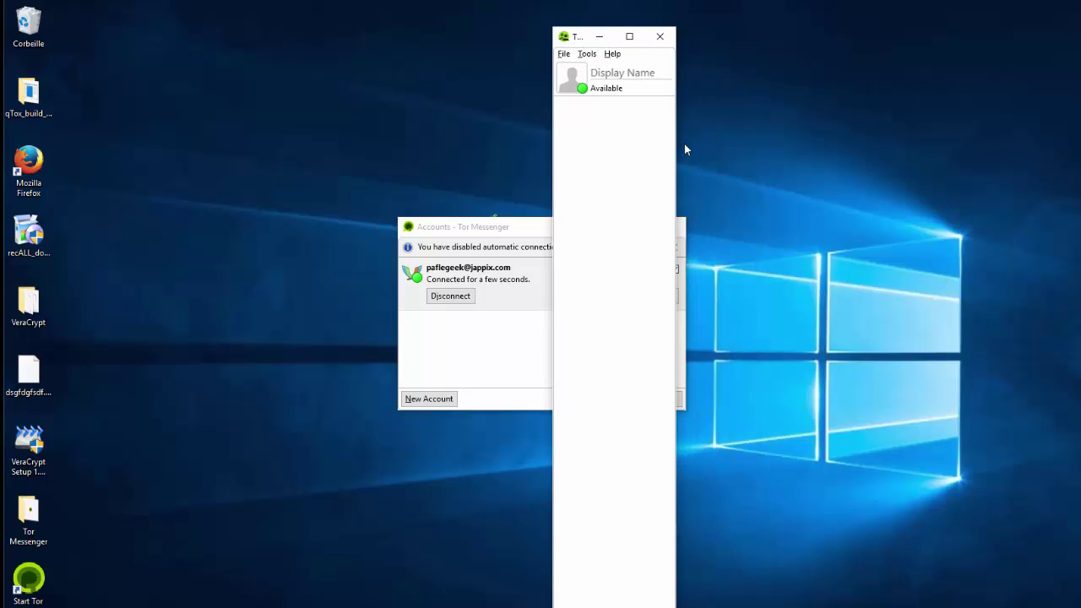
drag(675, 164, 811, 109)
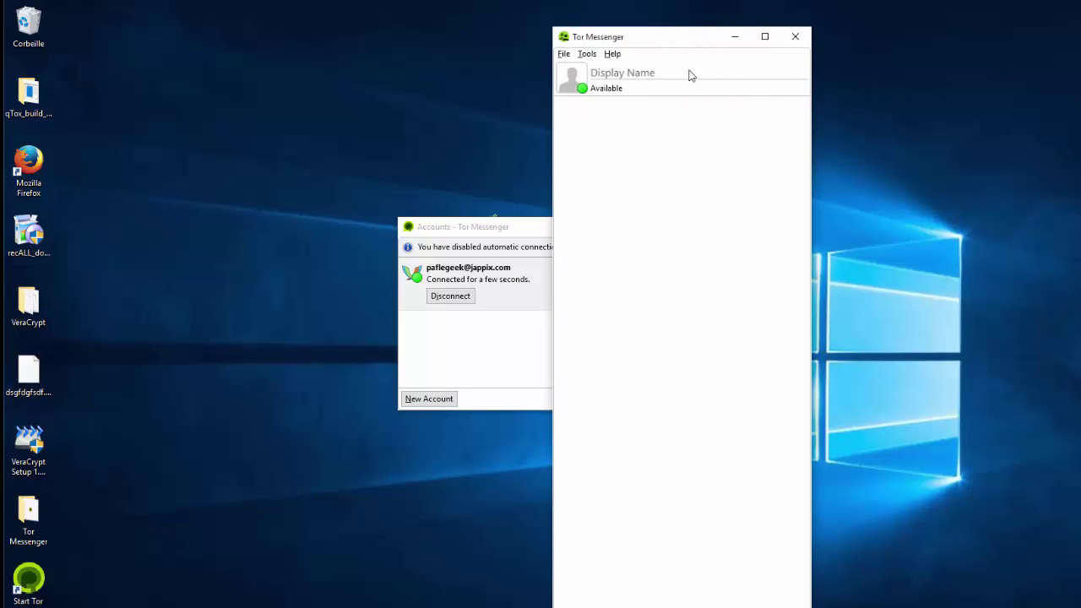
drag(705, 42, 476, 62)
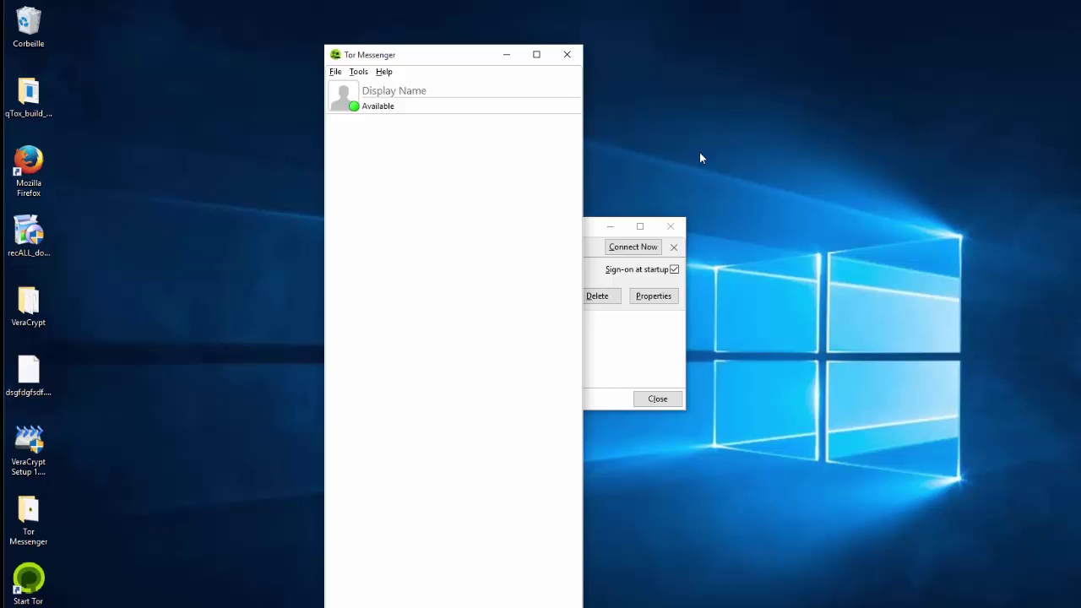
- Open the ctypes-otr extension's OTR Preferences from the Tools > Add-ons manager
click(359, 73)
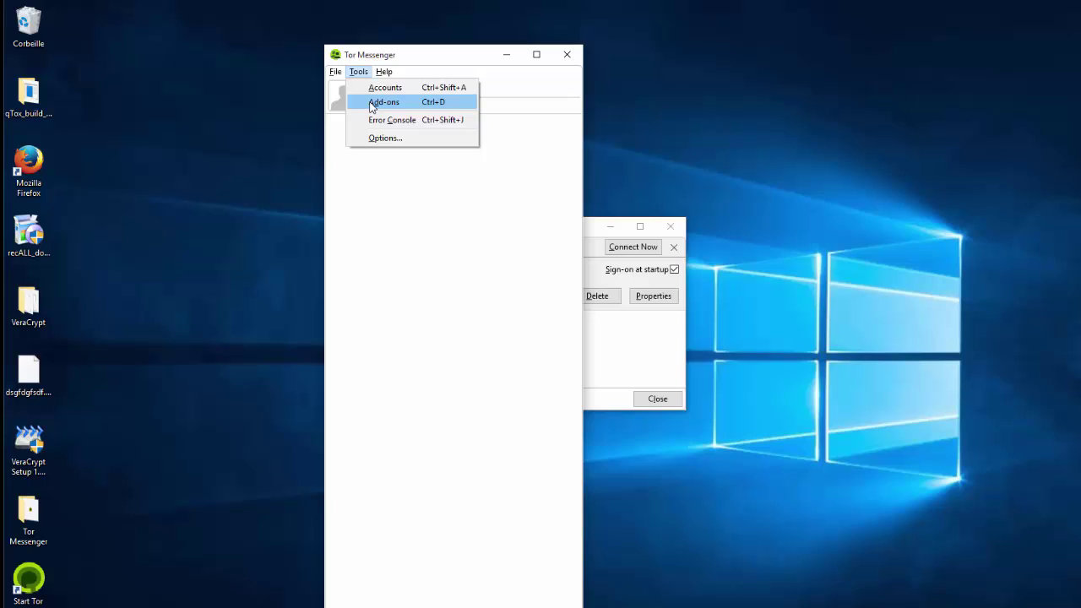
click(372, 104)
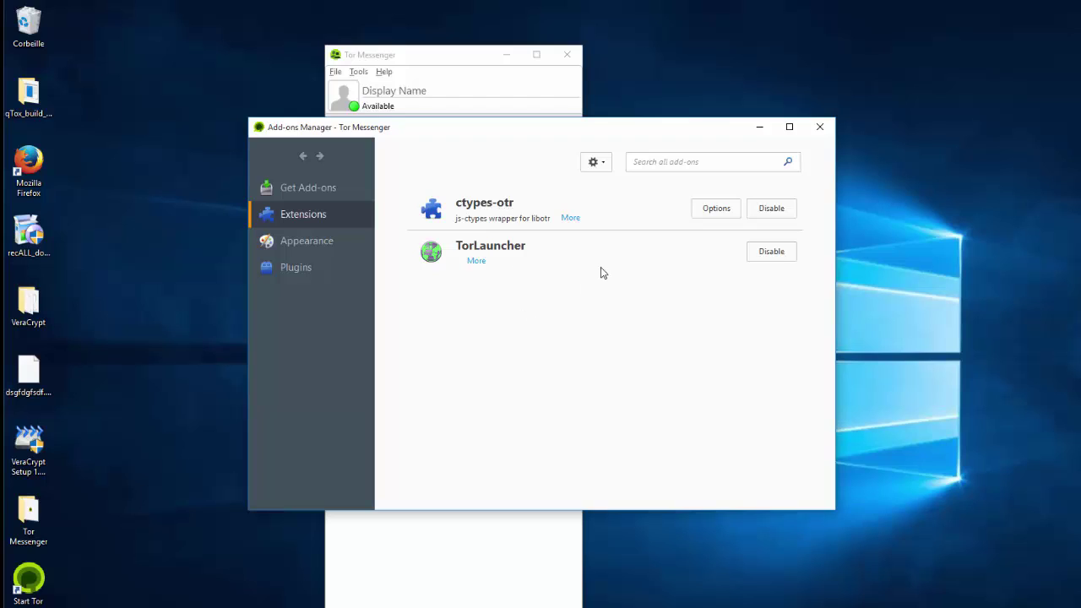
click(711, 211)
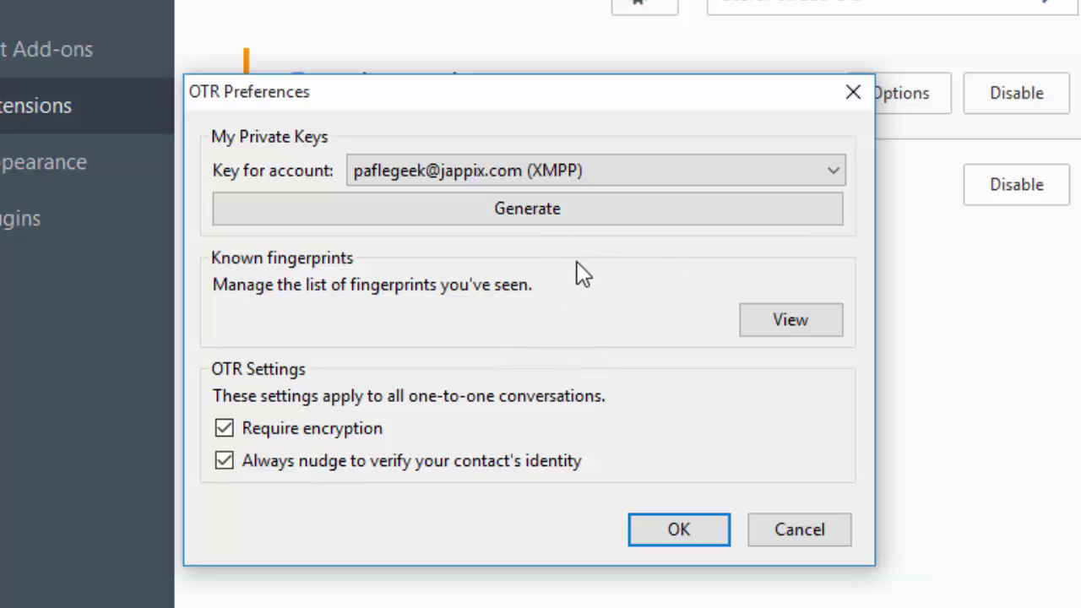
- Generate an OTR private key for the XMPP account, save the OTR preferences, and close Add-ons
click(525, 214)
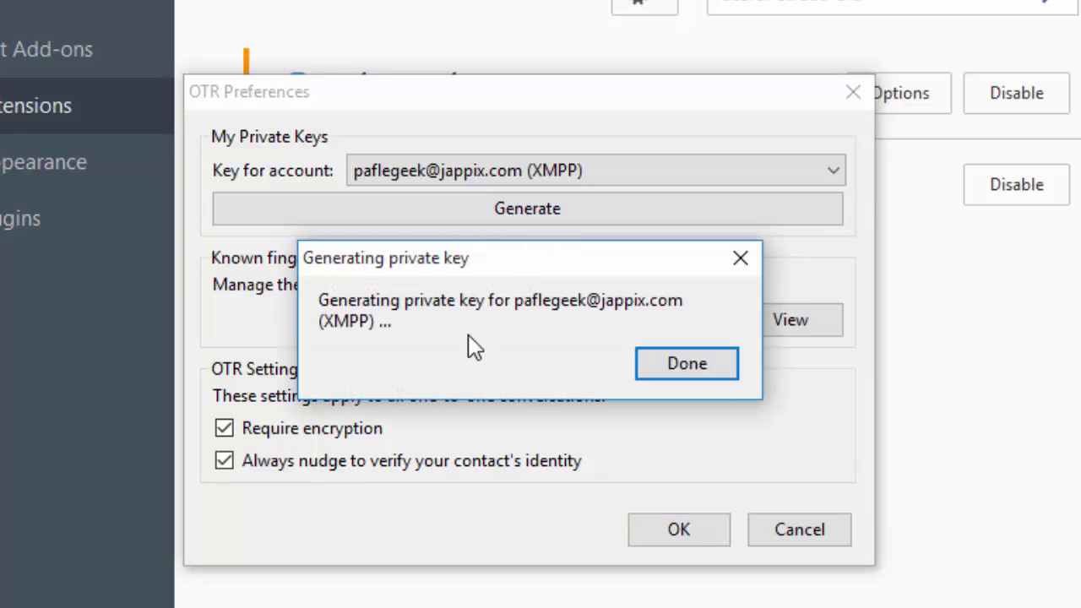
click(681, 367)
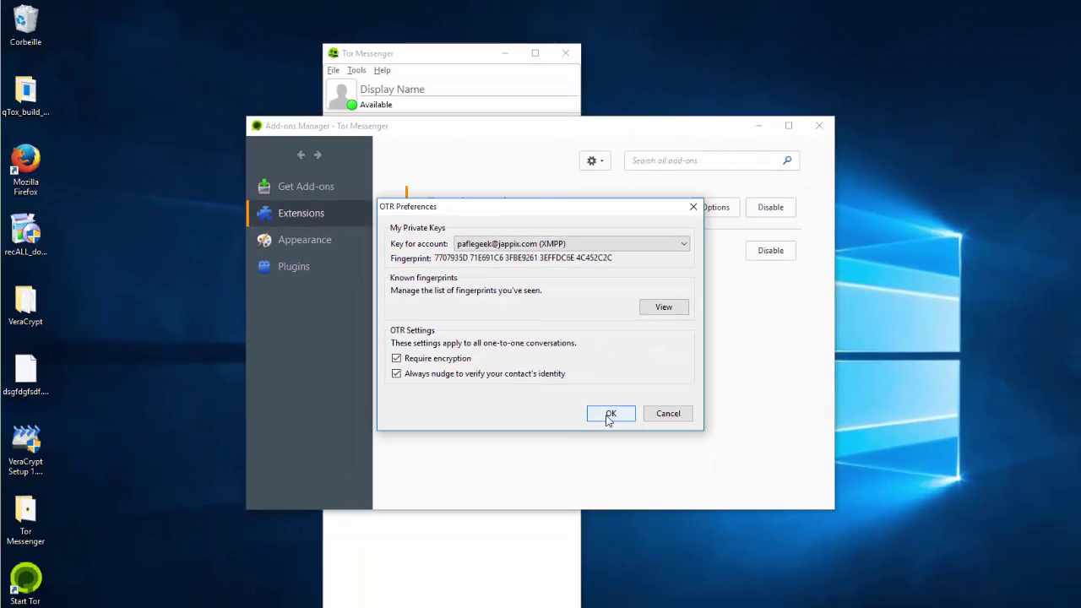
click(631, 454)
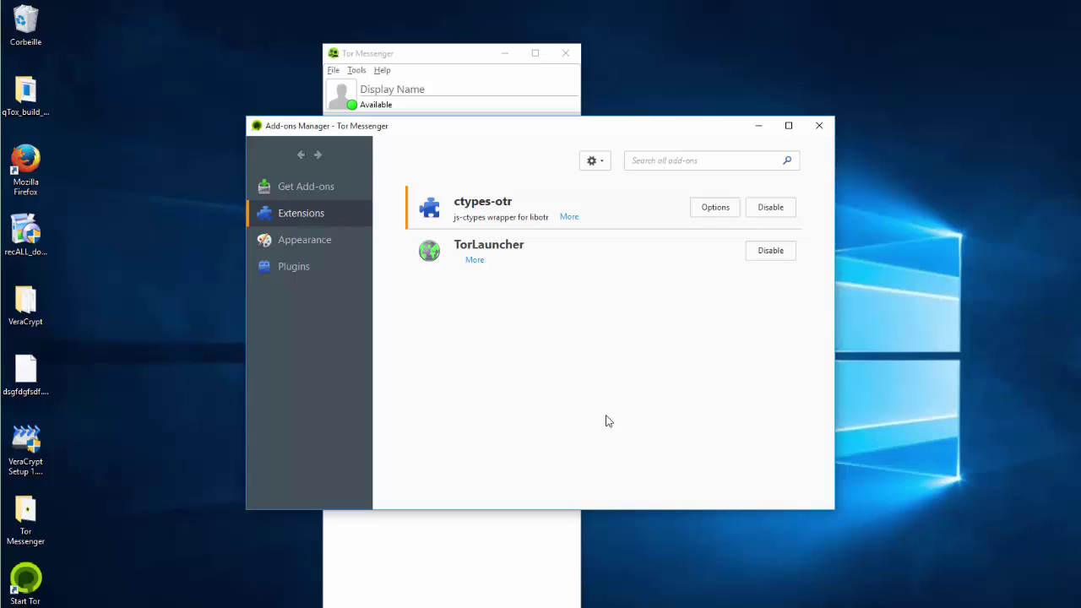
click(820, 126)
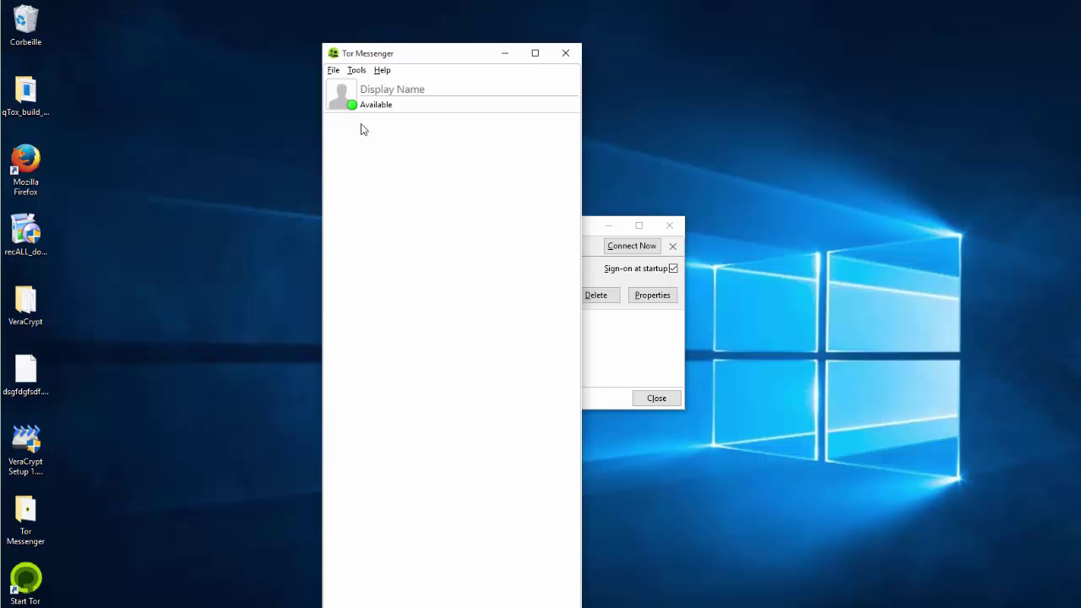
click(333, 71)
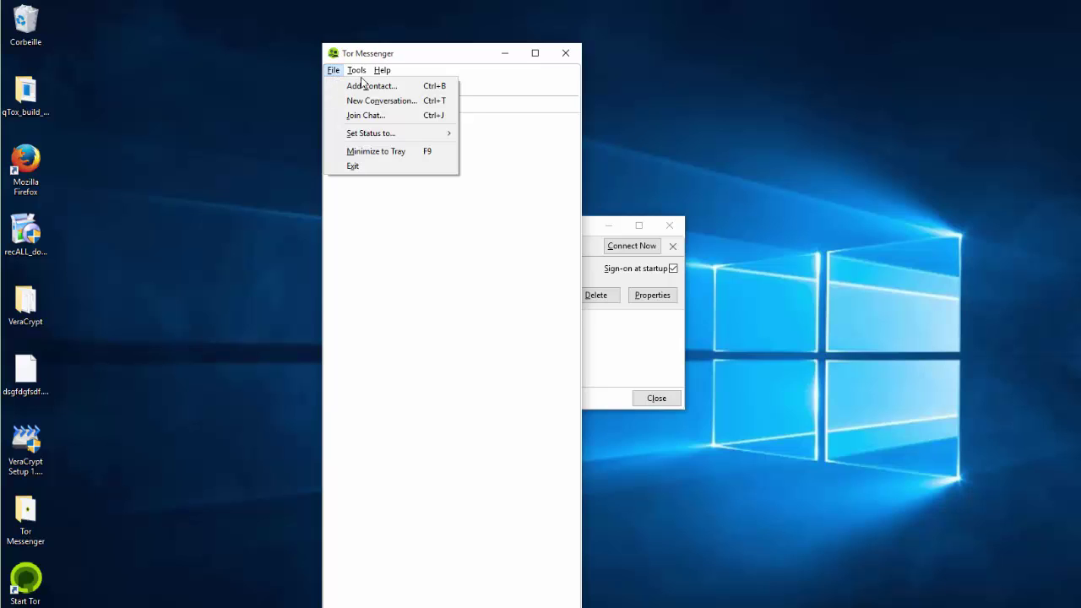
click(425, 212)
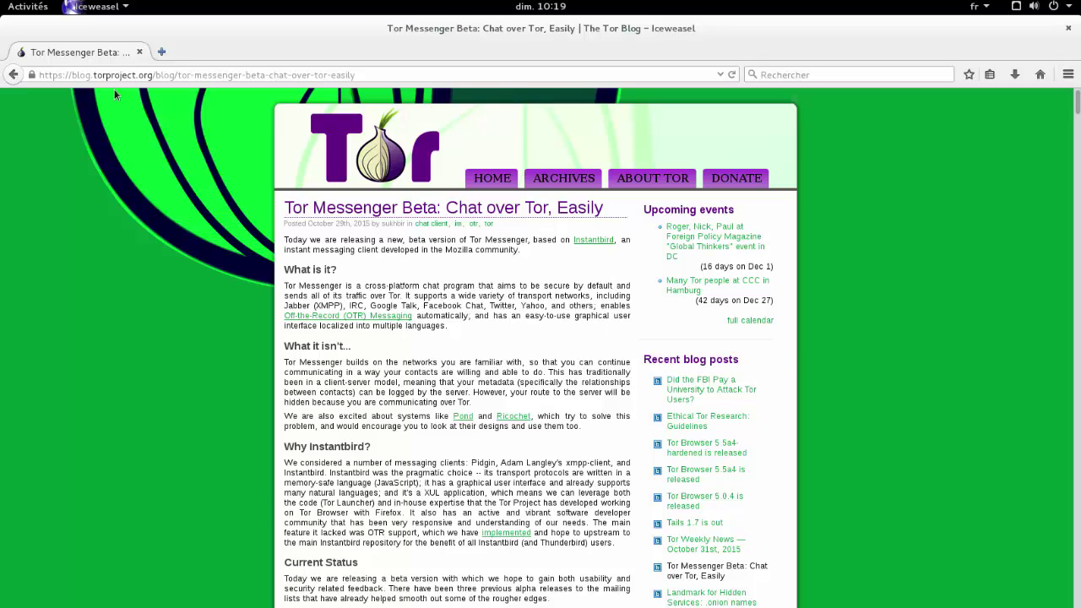
- Download the Linux (64-bit) build of Tor Messenger from the Downloads section
scroll(808, 345, down, 3)
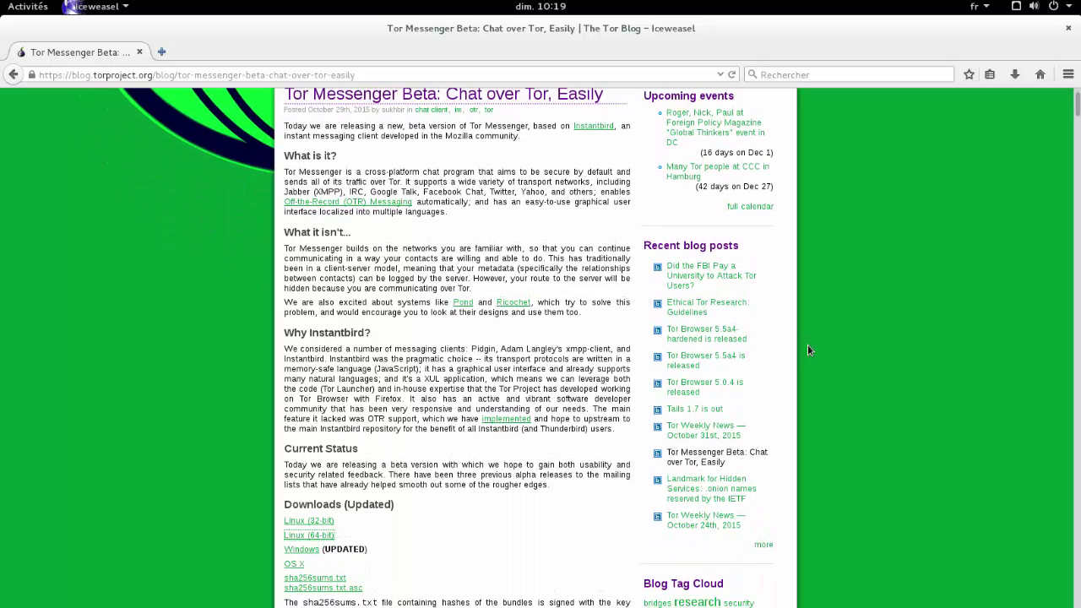
scroll(808, 344, down, 1)
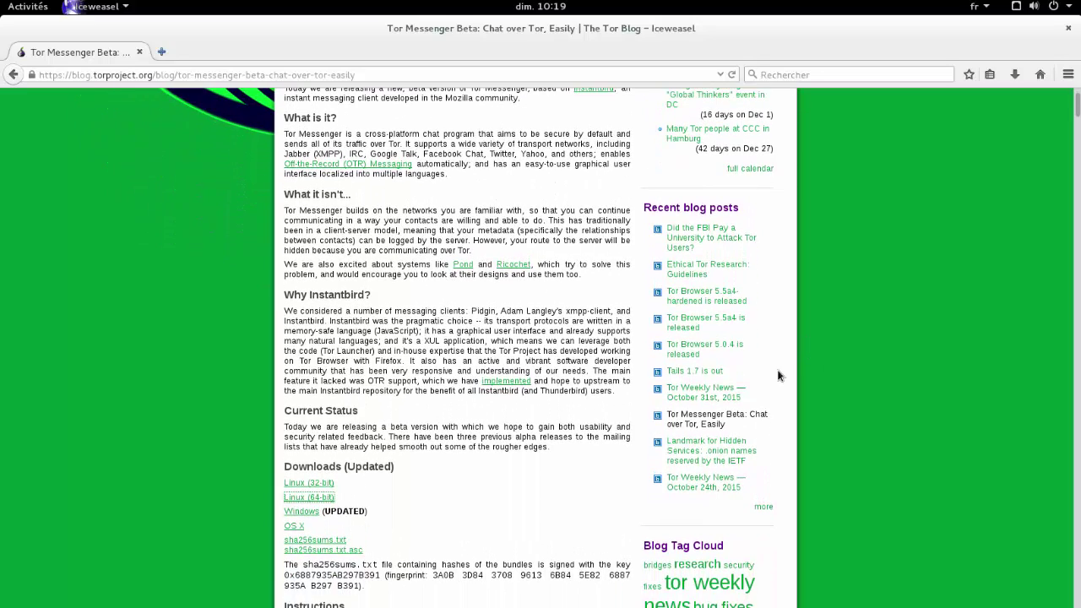
click(325, 500)
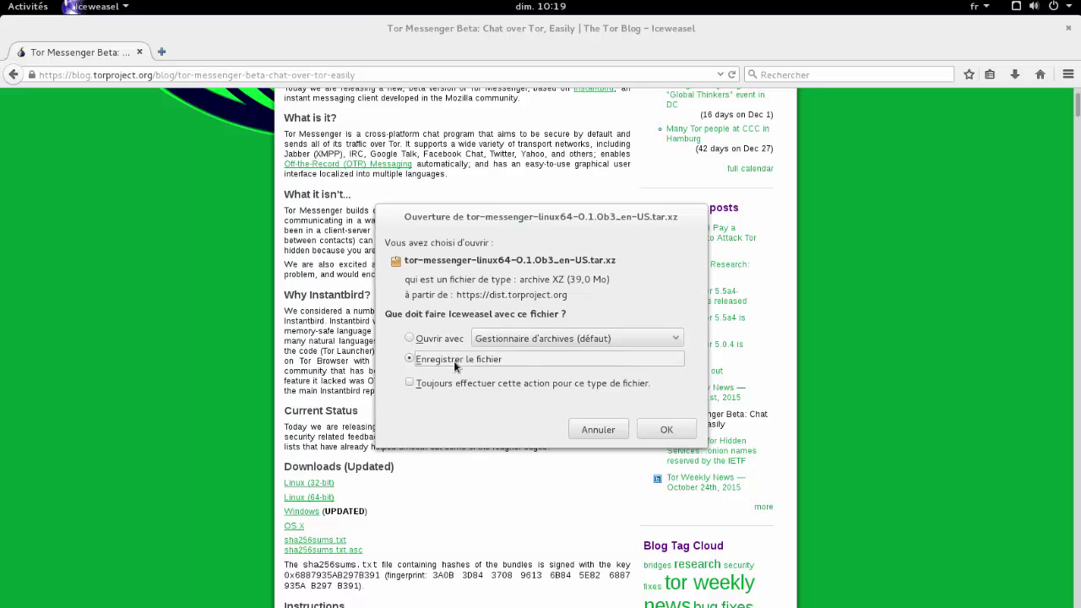
click(598, 429)
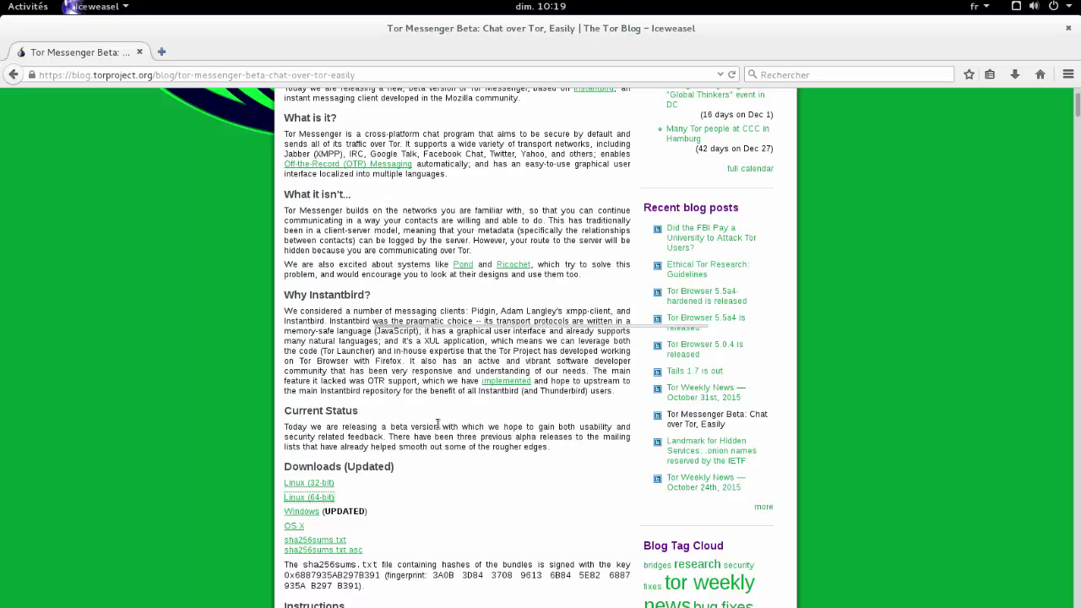
- Open tor-messenger-linux64-0.1.0b3_en-US.tar.xz from Téléchargements with Gestionnaire d'archives
click(1016, 74)
click(1006, 124)
click(459, 282)
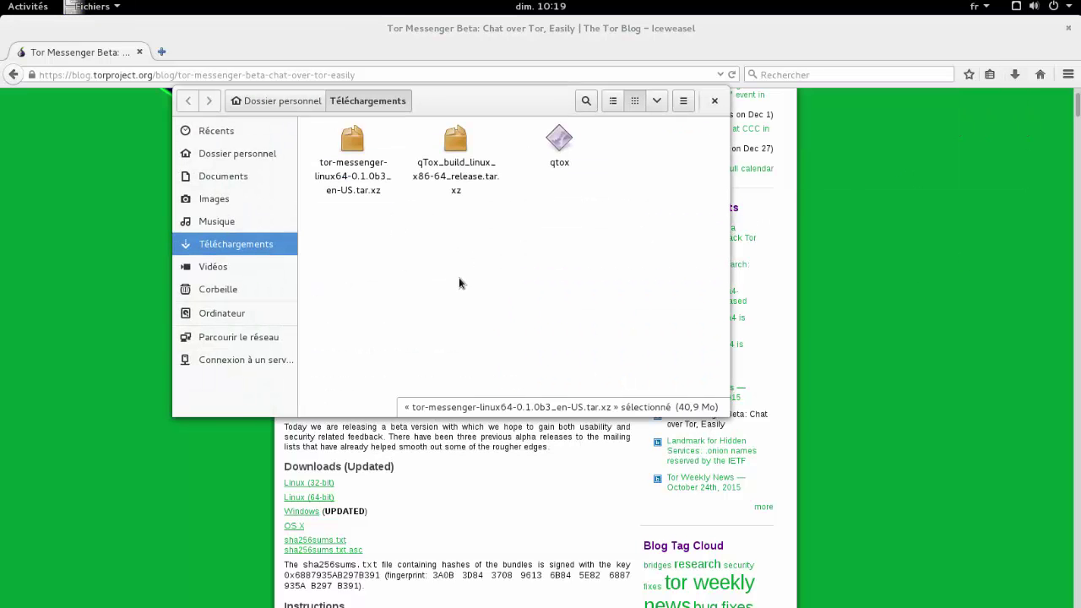
drag(432, 111, 444, 180)
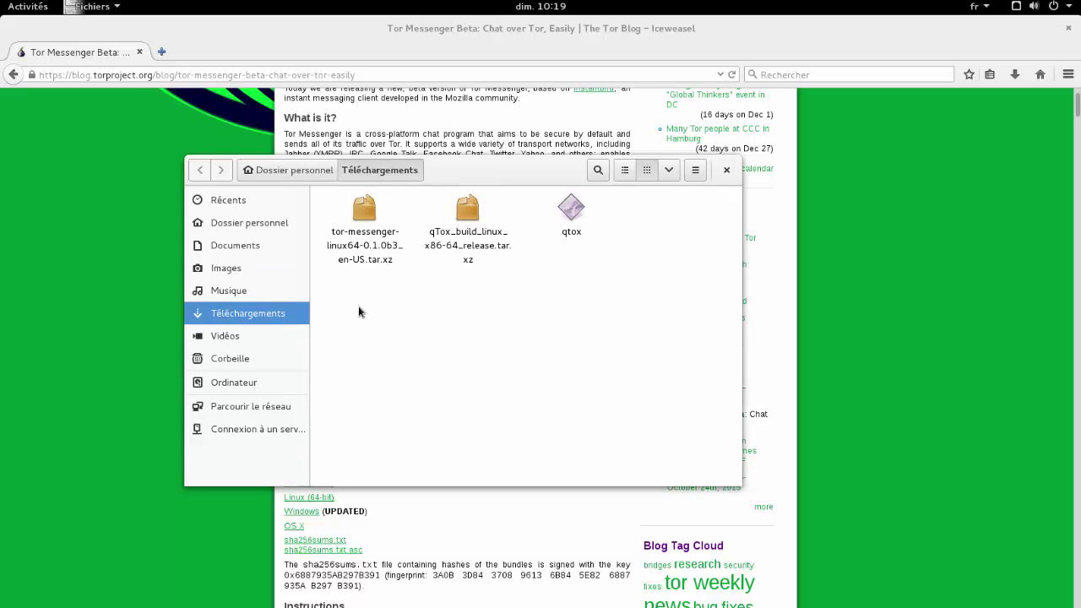
right_click(365, 216)
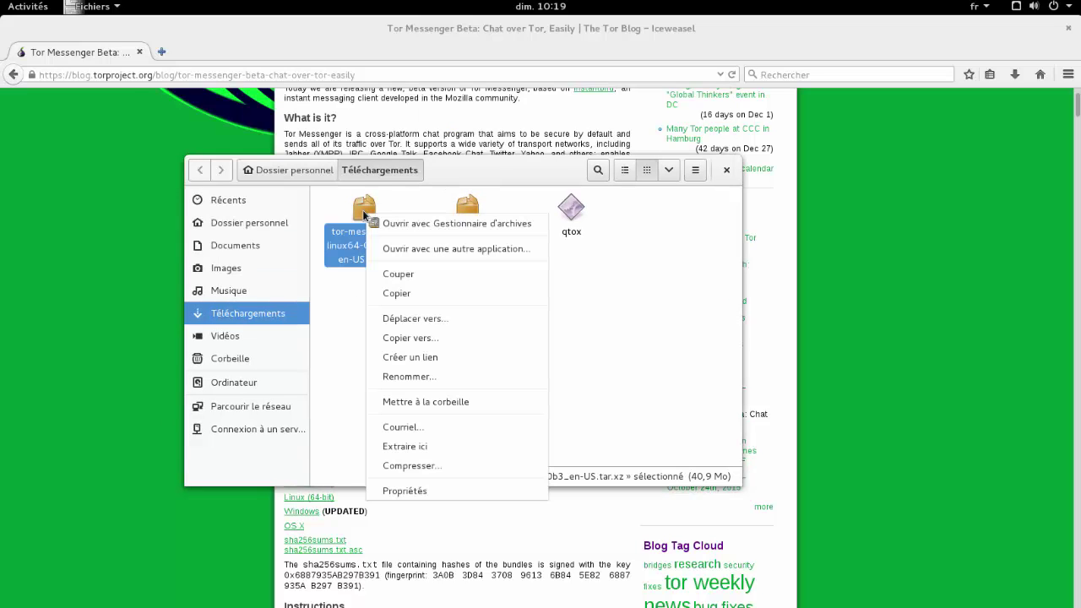
click(385, 223)
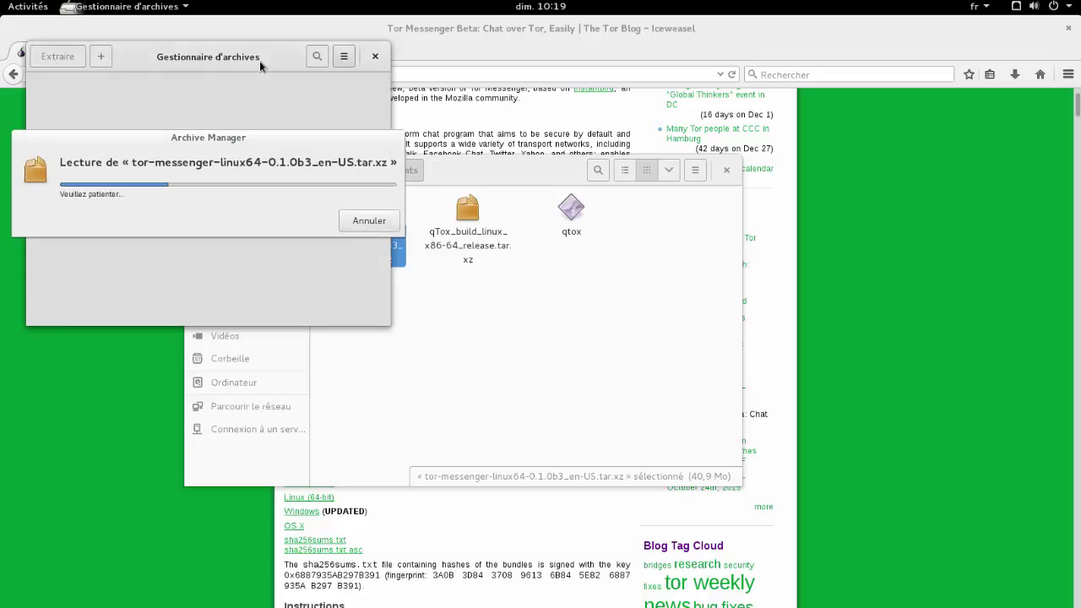
drag(260, 66, 360, 124)
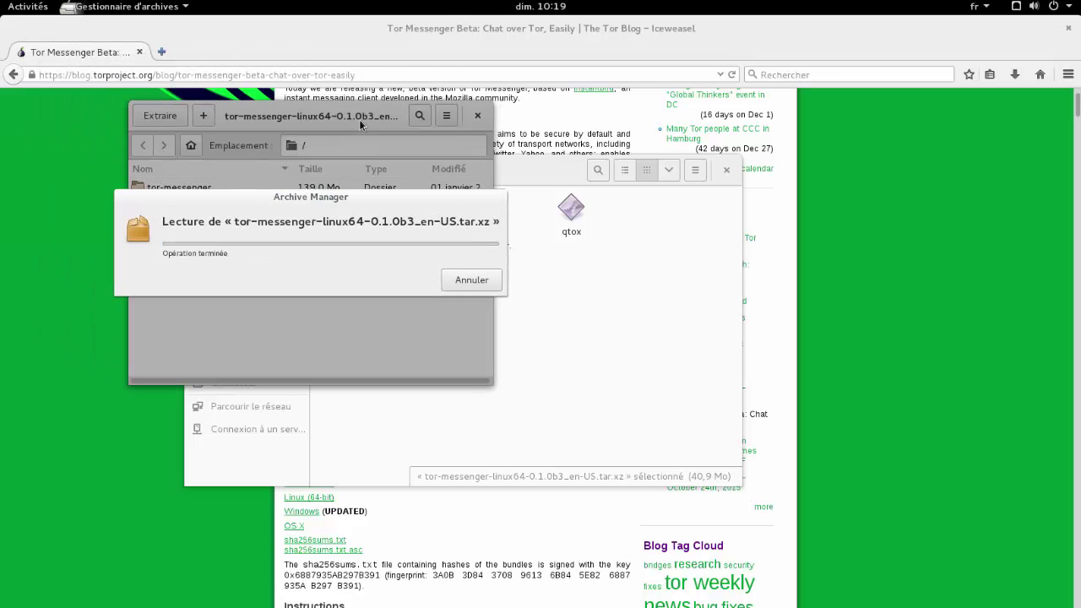
- Extract the archive's tor-messenger folder into Téléchargements and return to the Files window
click(162, 116)
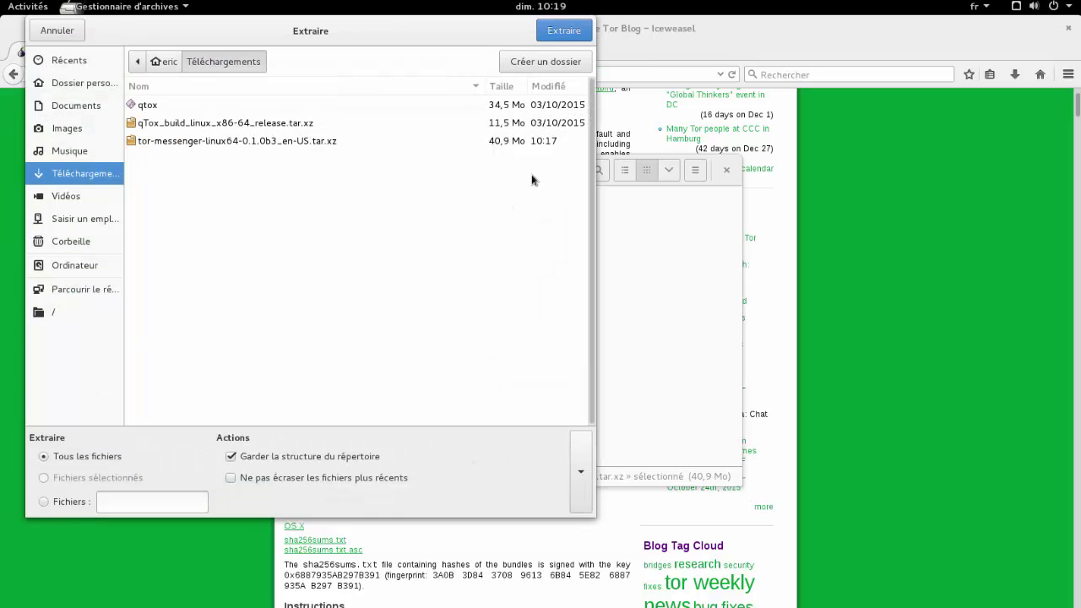
click(564, 31)
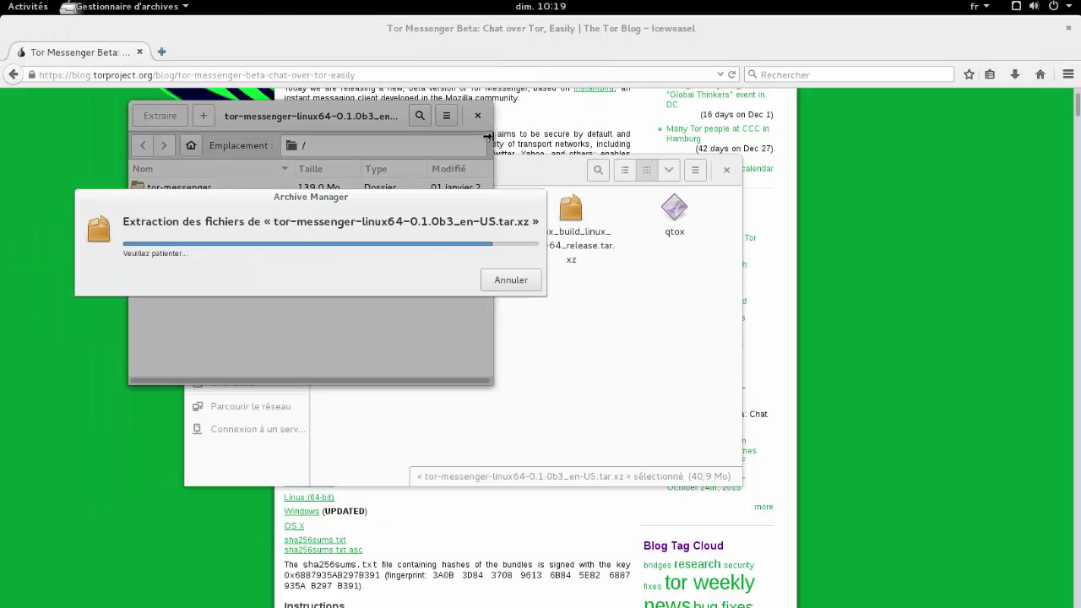
click(423, 272)
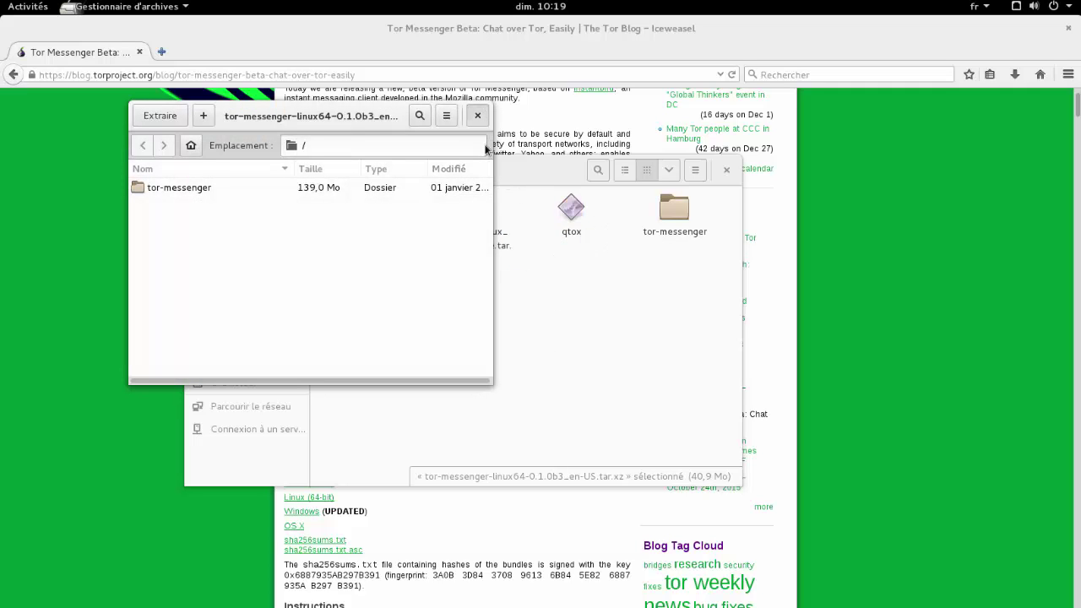
click(580, 279)
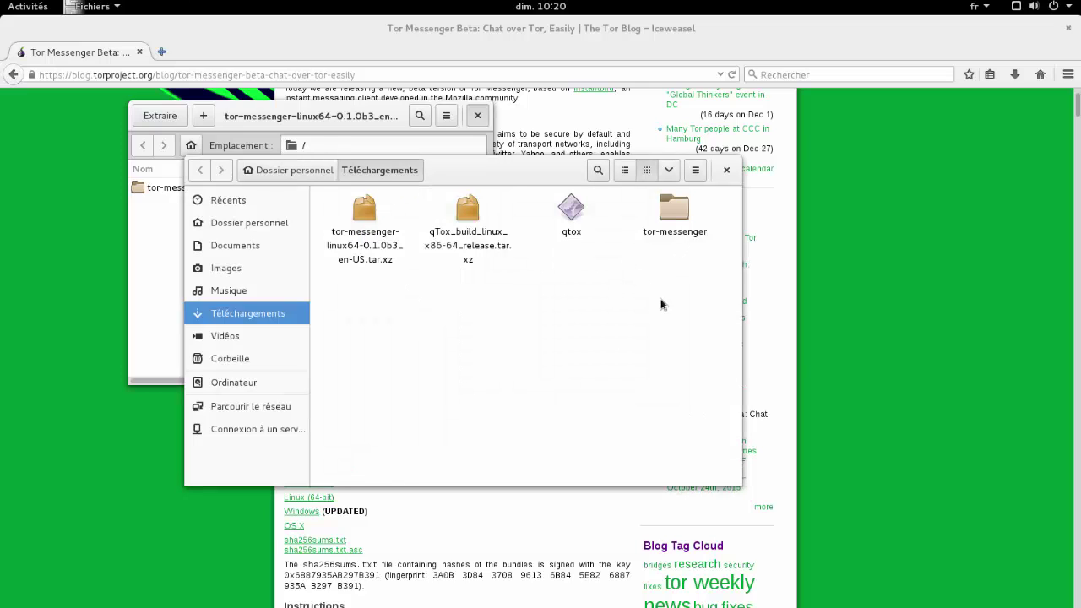
- Run Tor Messenger Setup from inside the extracted tor-messenger folder
double_click(674, 213)
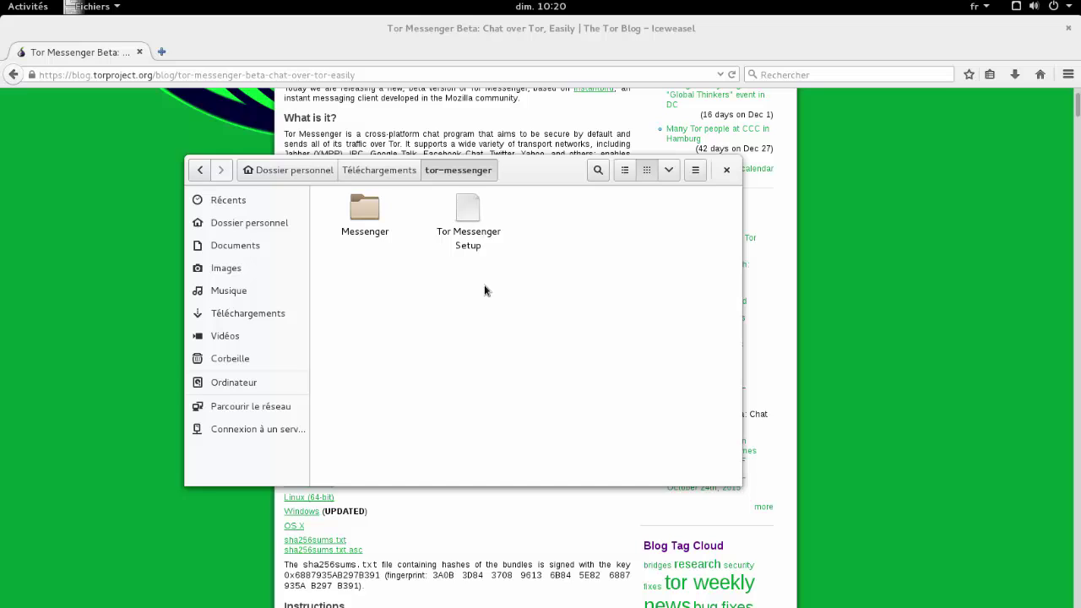
click(469, 216)
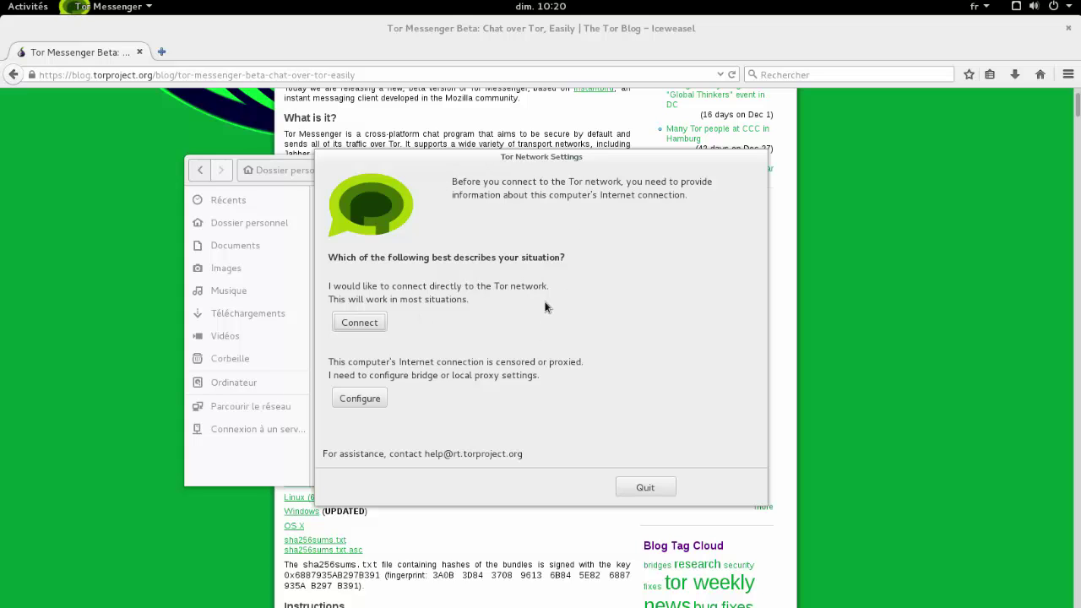
- Connect Tor Messenger directly to the Tor network from Tor Network Settings
click(372, 324)
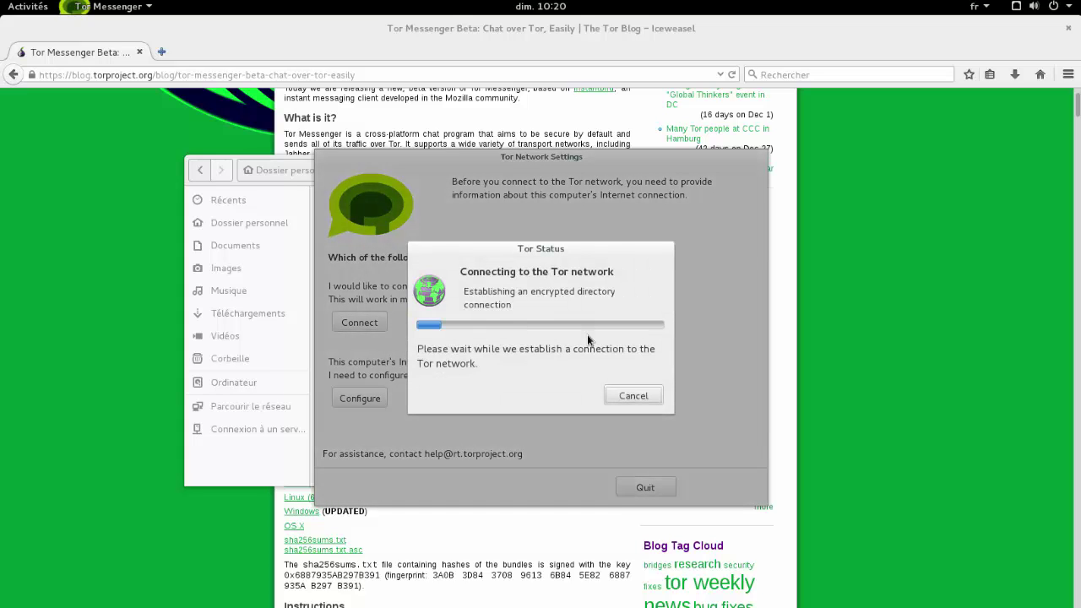